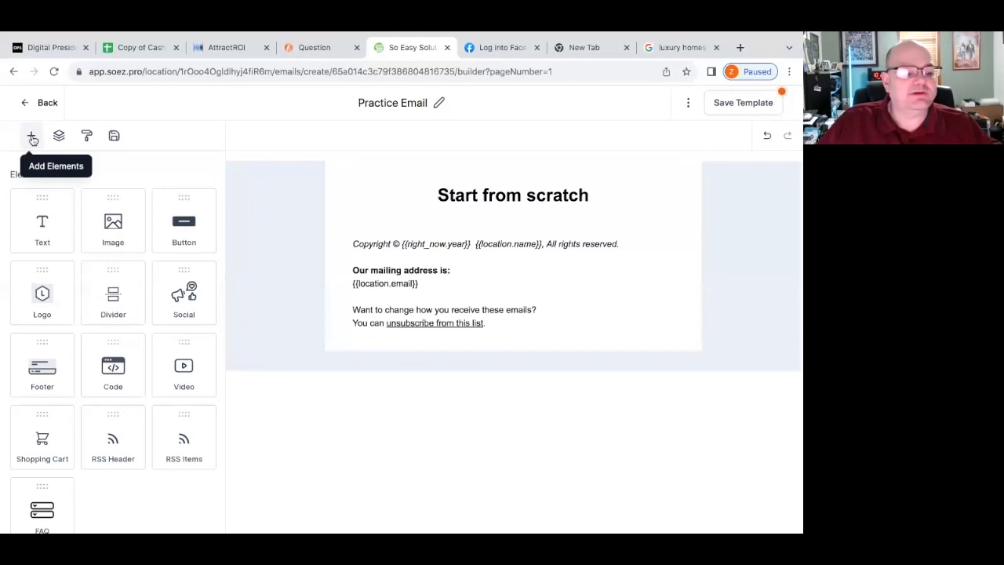
Add an image element above the "Start from scratch" heading and save the template.
{"action": "scroll", "coordinate": [98, 377], "scroll_direction": "down", "scroll_amount": 3}
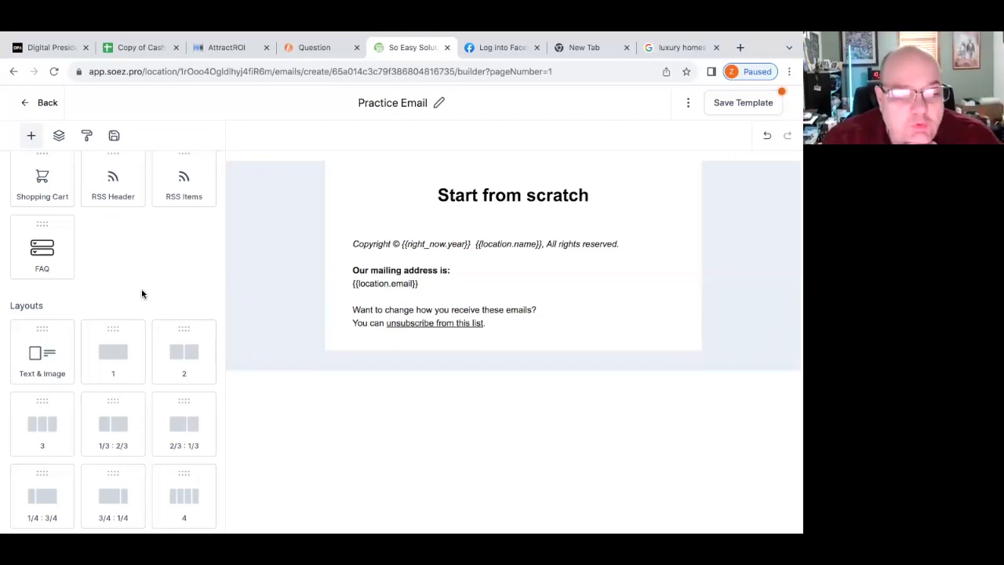
{"action": "scroll", "coordinate": [141, 292], "scroll_direction": "up", "scroll_amount": 3}
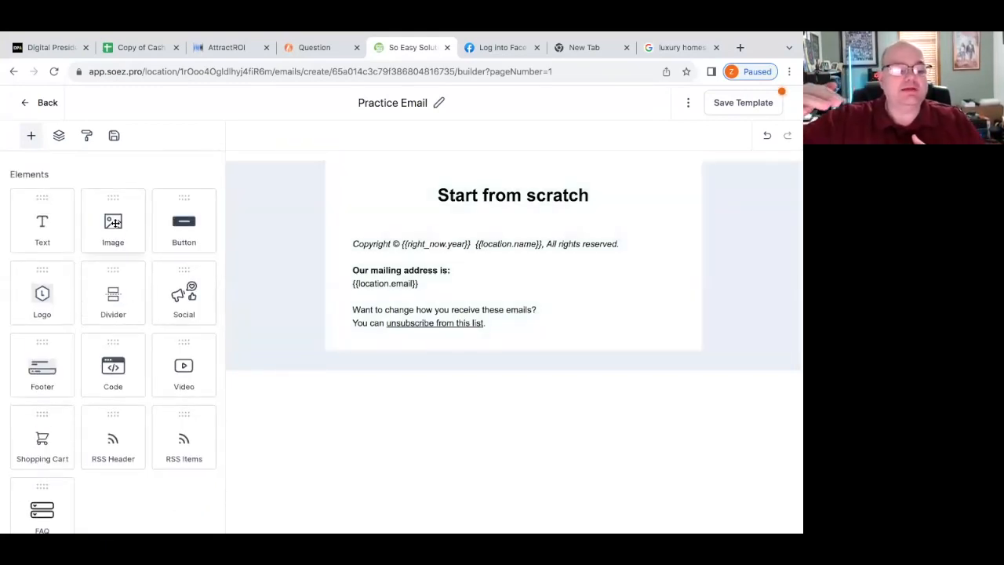
{"action": "left_click_drag", "start_coordinate": [115, 223], "coordinate": [426, 201]}
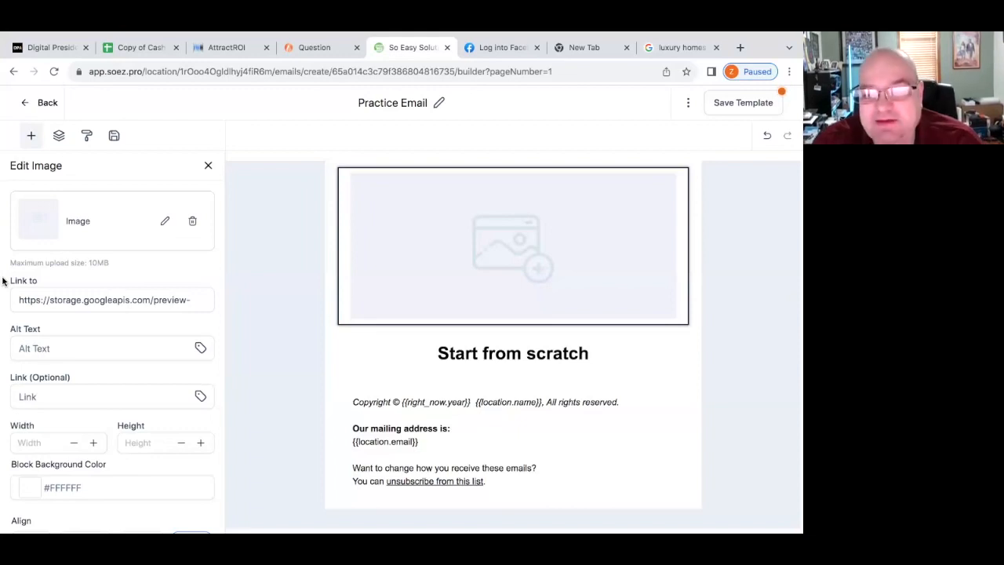
{"action": "left_click", "coordinate": [747, 112]}
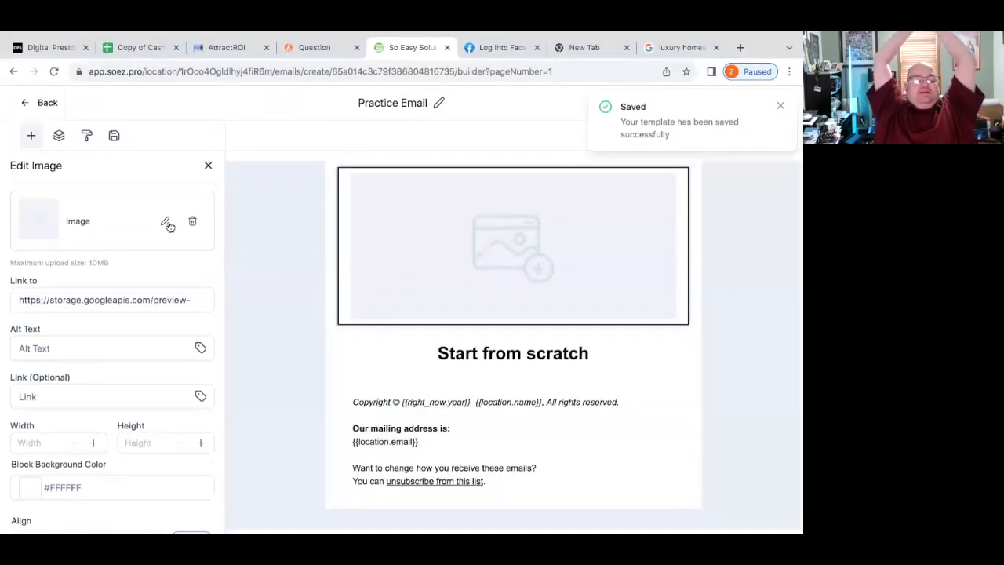
Fill the image placeholder with EKG logo.jpg from the media library.
{"action": "left_click", "coordinate": [164, 224]}
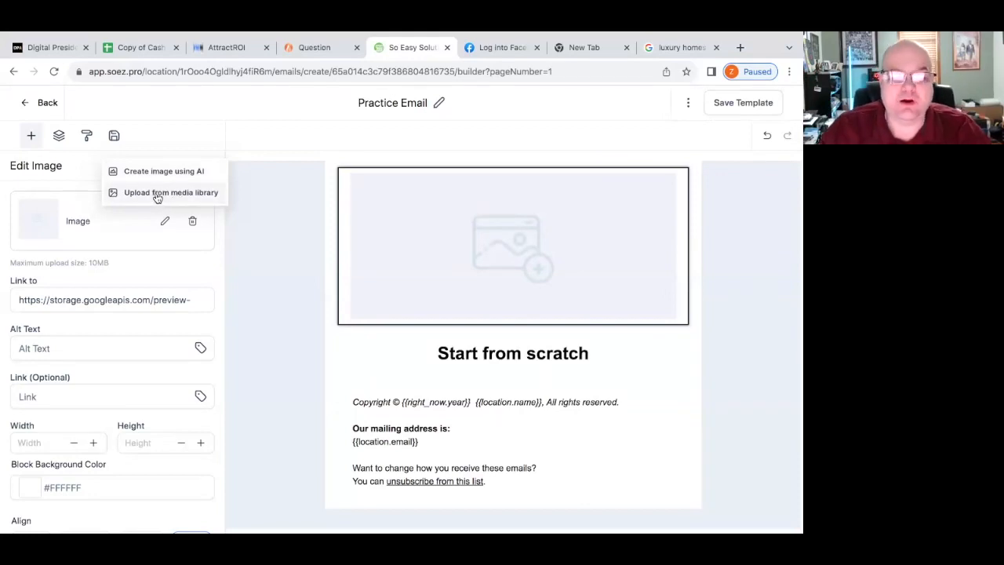
{"action": "left_click", "coordinate": [157, 196]}
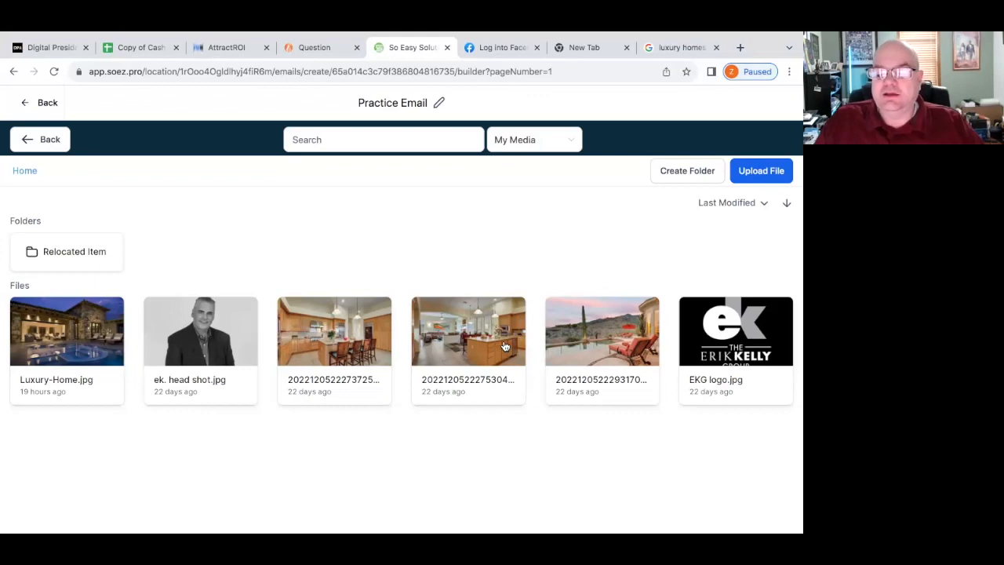
{"action": "left_click", "coordinate": [732, 351]}
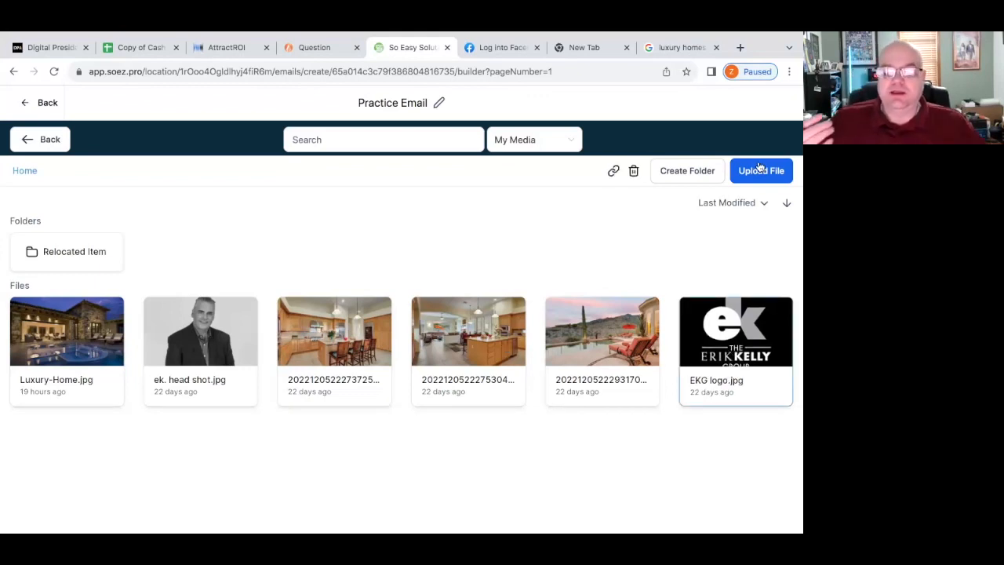
{"action": "double_click", "coordinate": [735, 318]}
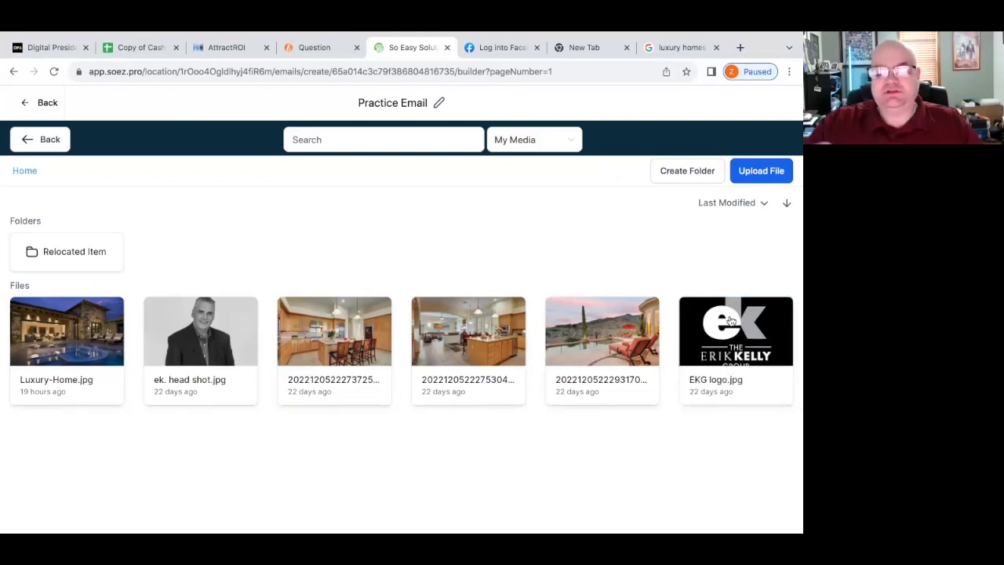
Shrink the logo image in the email to about 305 by 291.
{"action": "scroll", "coordinate": [665, 348], "scroll_direction": "down", "scroll_amount": 2}
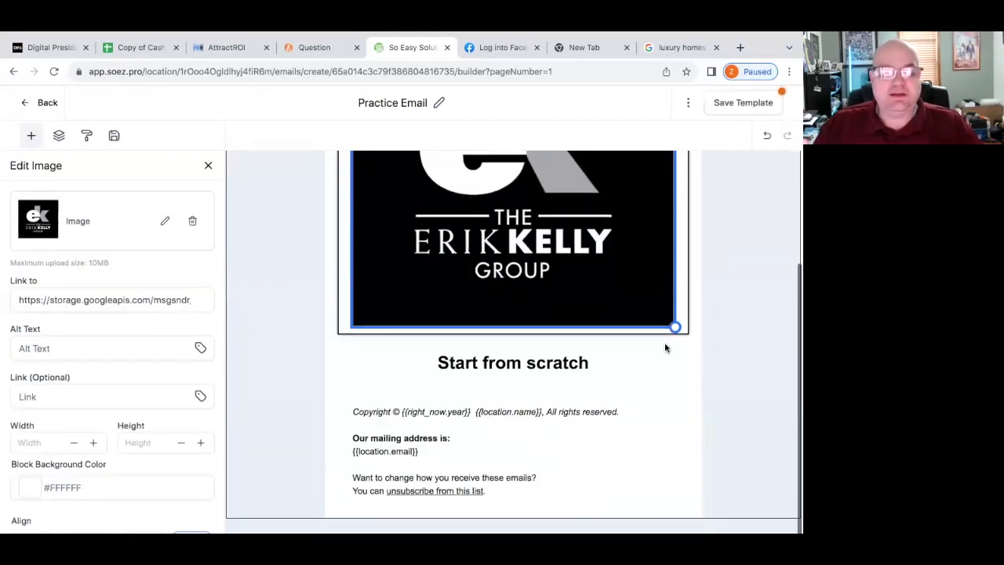
{"action": "scroll", "coordinate": [665, 348], "scroll_direction": "up", "scroll_amount": 2}
{"action": "scroll", "coordinate": [665, 348], "scroll_direction": "down", "scroll_amount": 2}
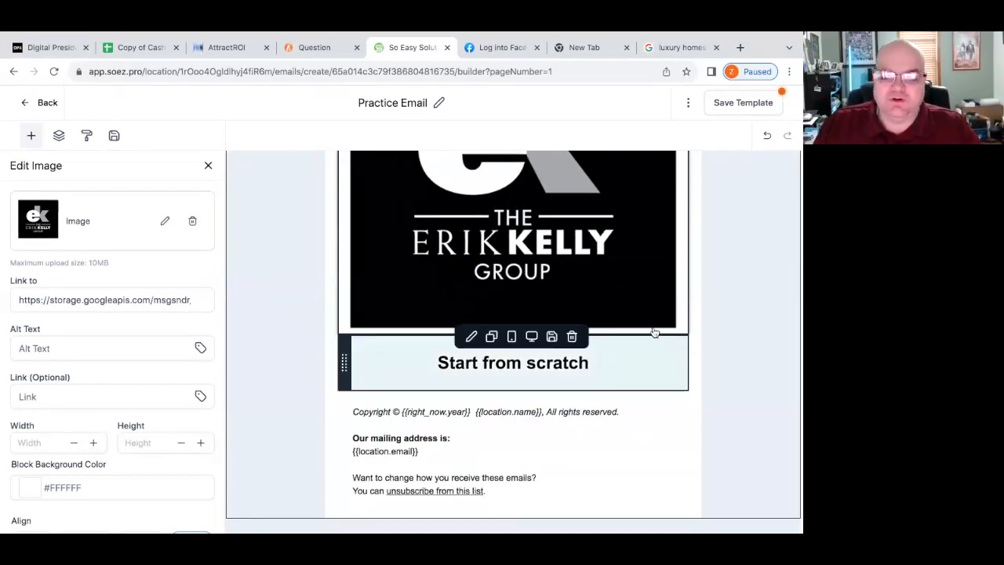
{"action": "scroll", "coordinate": [650, 294], "scroll_direction": "up", "scroll_amount": 1}
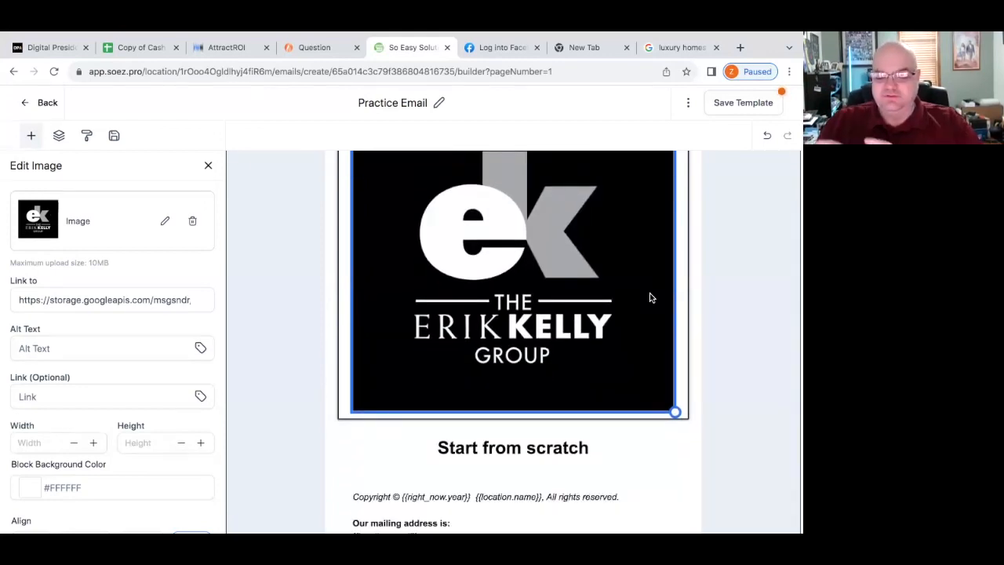
{"action": "scroll", "coordinate": [650, 297], "scroll_direction": "down", "scroll_amount": 1}
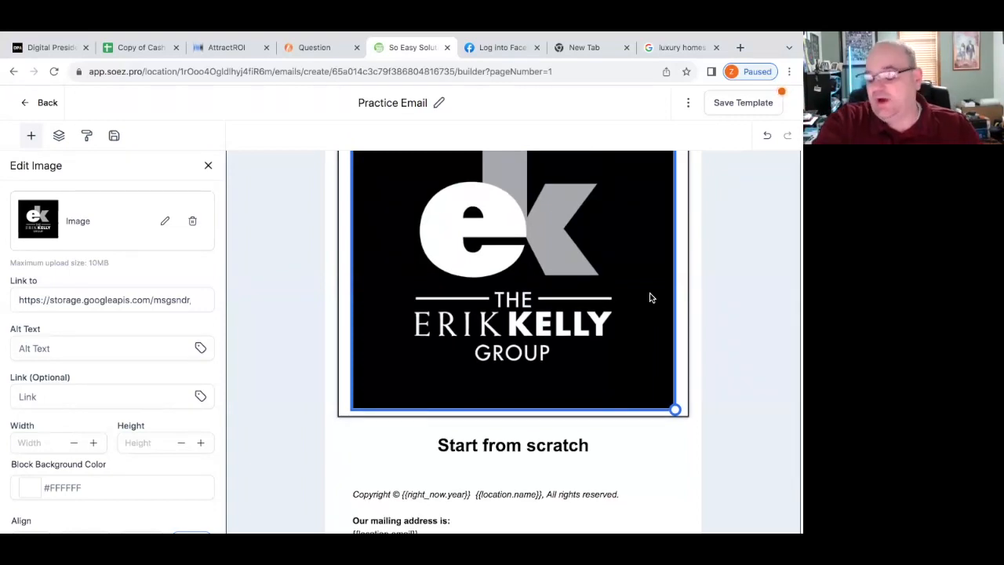
{"action": "left_click_drag", "start_coordinate": [674, 409], "coordinate": [546, 274]}
{"action": "scroll", "coordinate": [634, 287], "scroll_direction": "up", "scroll_amount": 1}
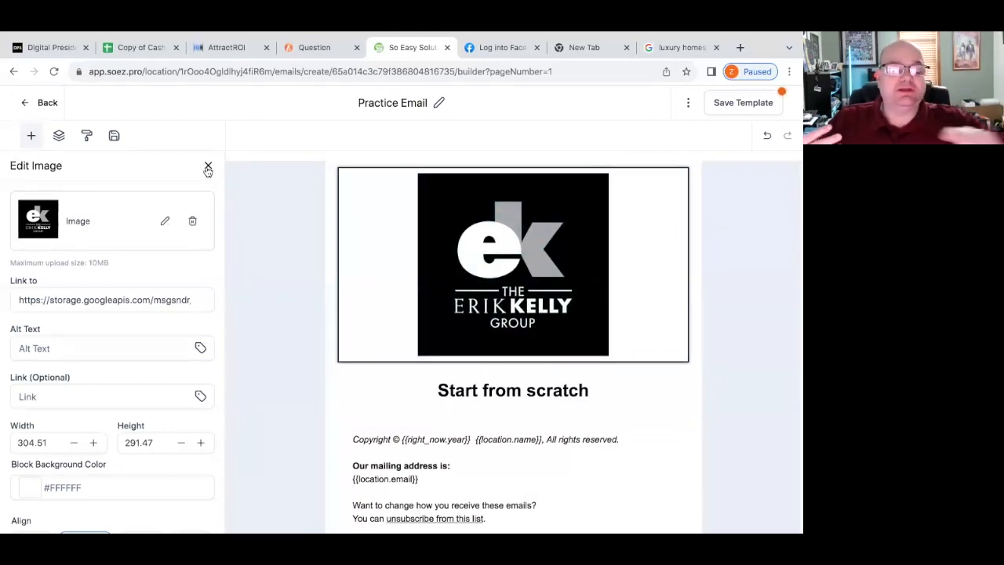
Add a text element between the "Start from scratch" heading and the copyright footer.
{"action": "left_click", "coordinate": [31, 136]}
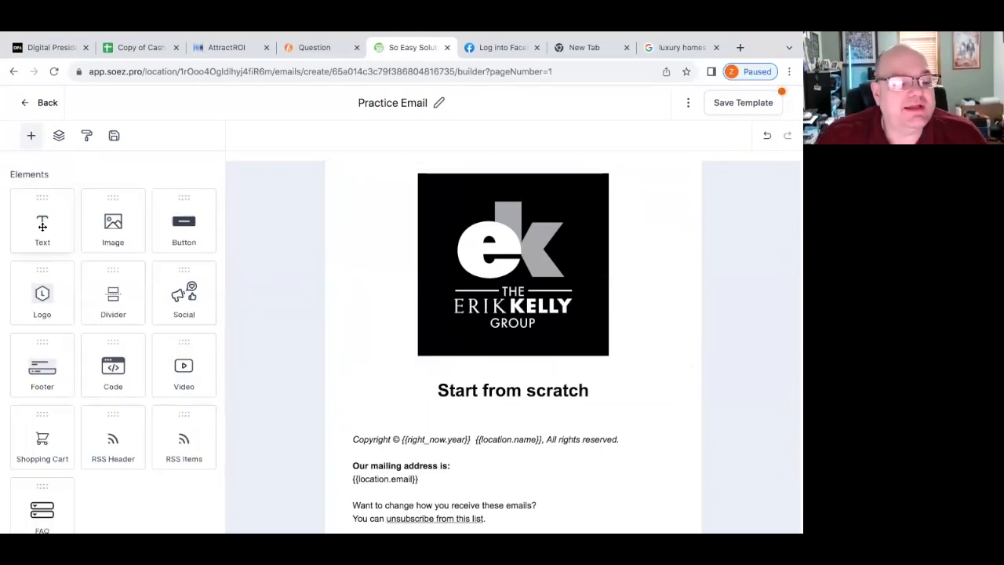
{"action": "left_click_drag", "start_coordinate": [42, 226], "coordinate": [439, 363]}
{"action": "scroll", "coordinate": [432, 426], "scroll_direction": "down", "scroll_amount": 3}
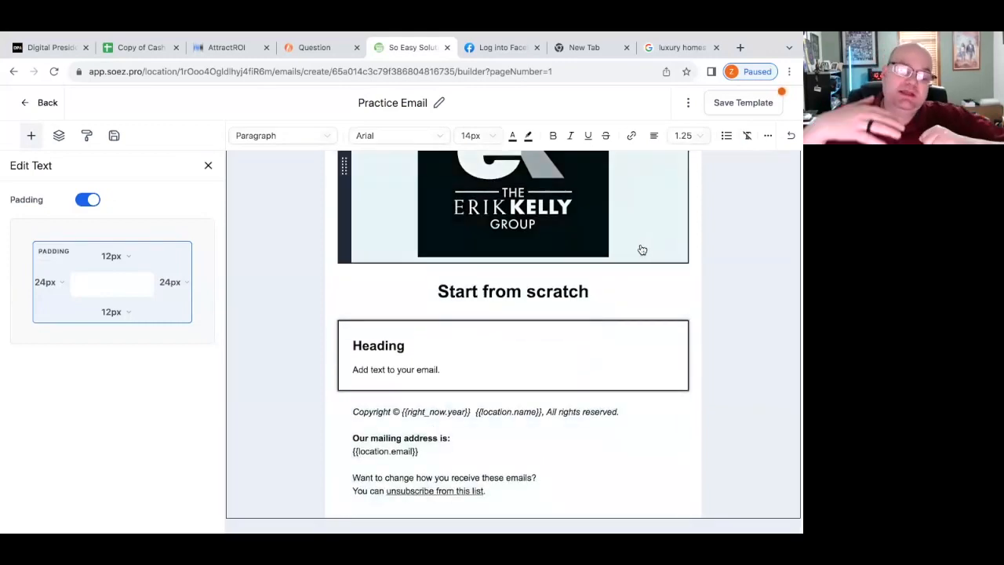
{"action": "scroll", "coordinate": [636, 361], "scroll_direction": "up", "scroll_amount": 3}
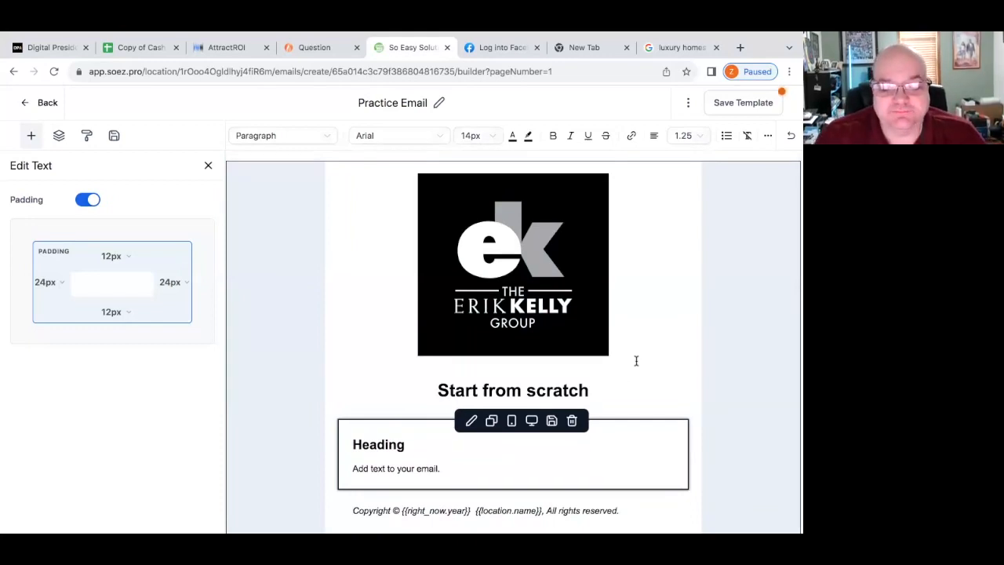
Delete the "Start from scratch" heading block from the email.
{"action": "left_click", "coordinate": [564, 390]}
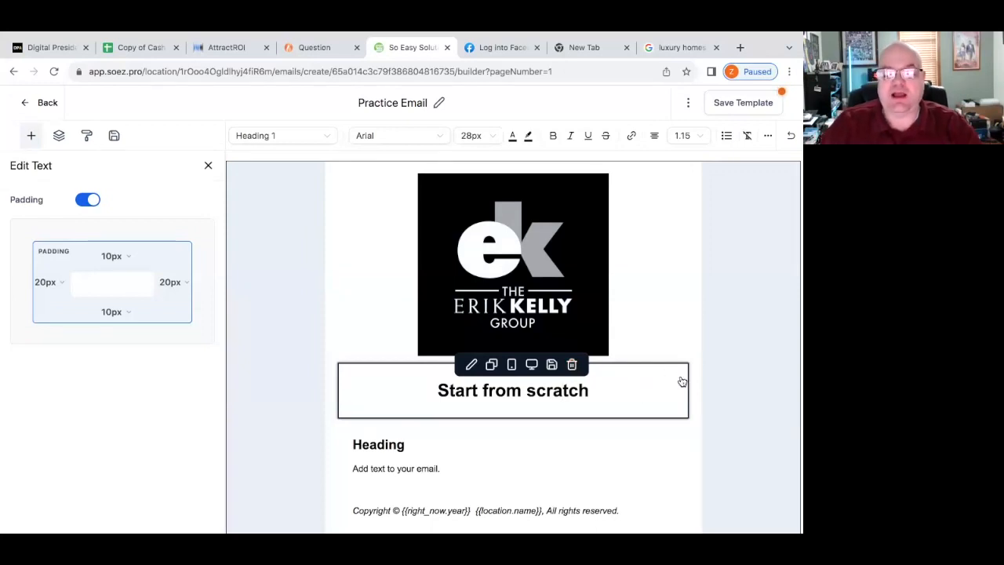
{"action": "left_click", "coordinate": [573, 366]}
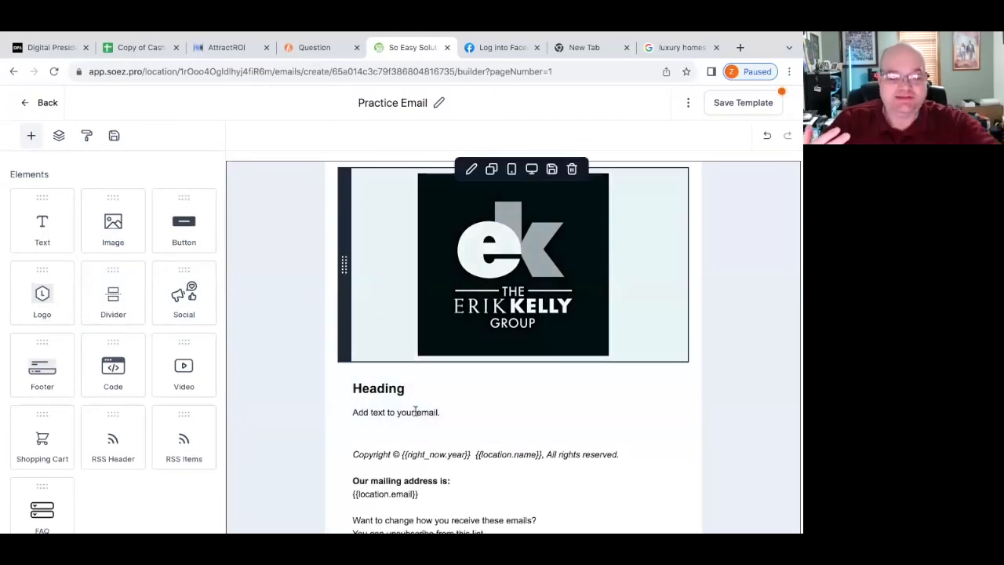
{"action": "scroll", "coordinate": [482, 406], "scroll_direction": "down", "scroll_amount": 1}
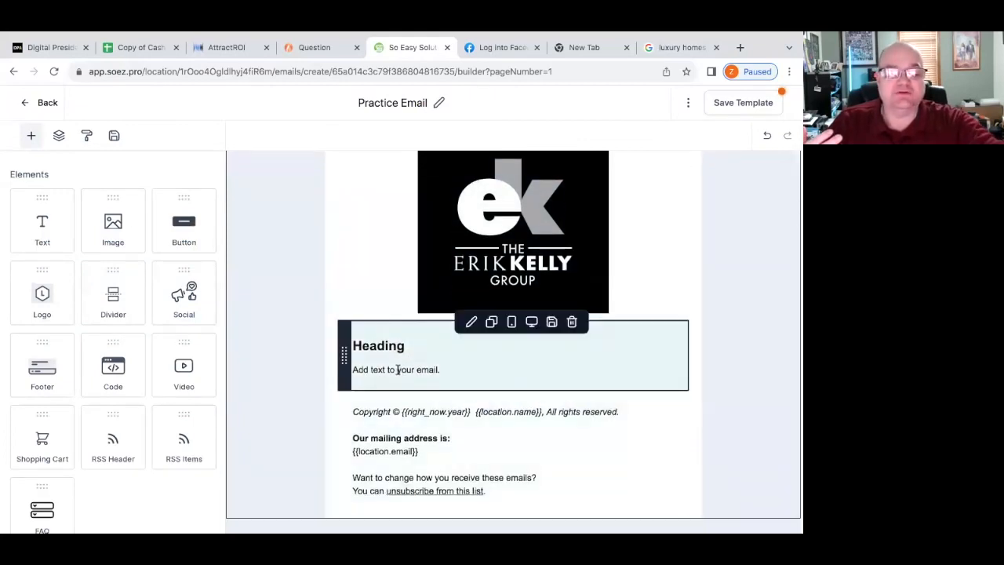
{"action": "left_click", "coordinate": [397, 369]}
{"action": "double_click", "coordinate": [398, 369]}
{"action": "left_click", "coordinate": [378, 346]}
{"action": "left_click", "coordinate": [407, 347]}
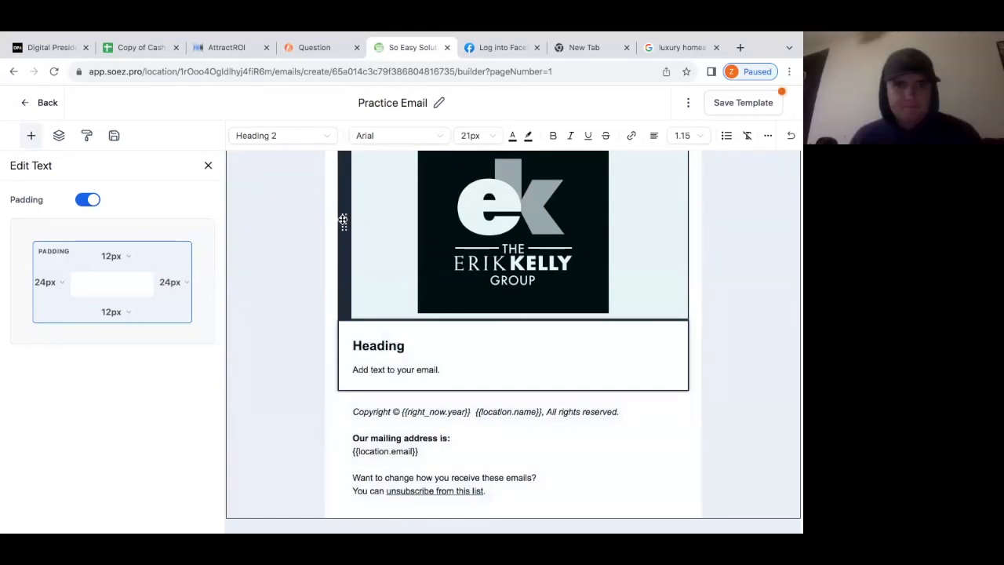
Move the logo image block below the text block with the heading and save the template.
{"action": "left_click_drag", "start_coordinate": [344, 221], "coordinate": [332, 393]}
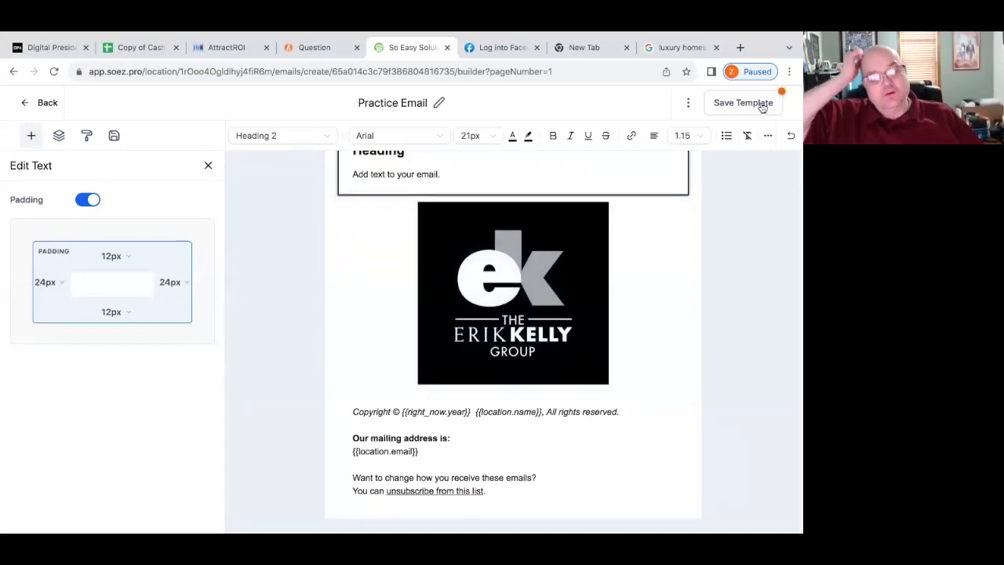
{"action": "left_click", "coordinate": [760, 103]}
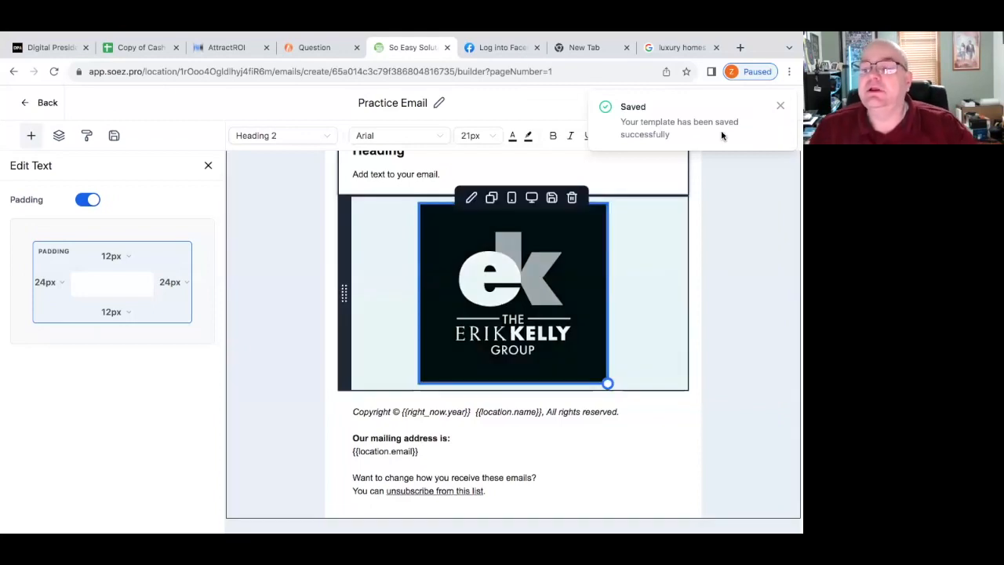
Examine the paragraph style choices and the link settings for the word "Heading" in the text block.
{"action": "scroll", "coordinate": [298, 320], "scroll_direction": "up", "scroll_amount": 1}
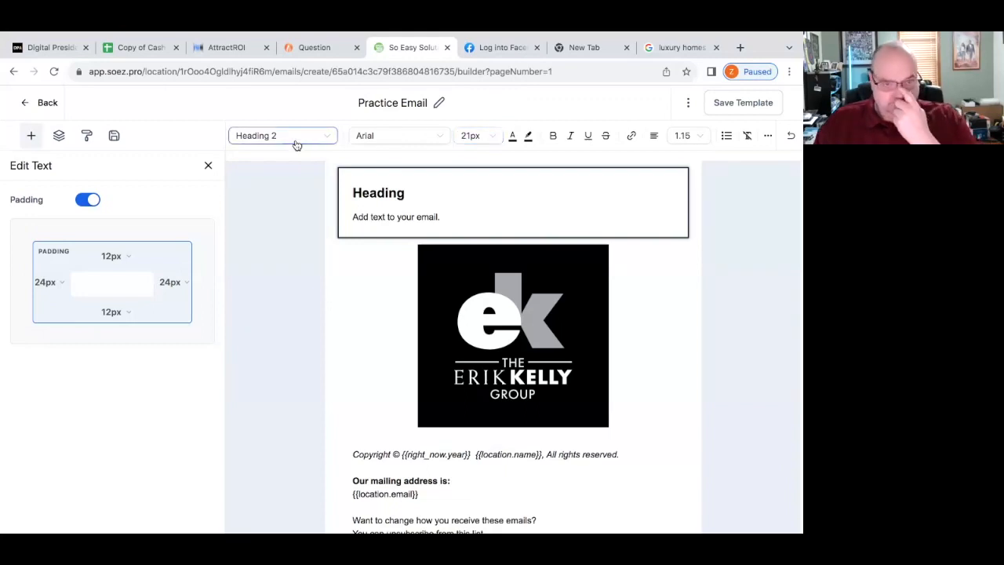
{"action": "left_click", "coordinate": [295, 144]}
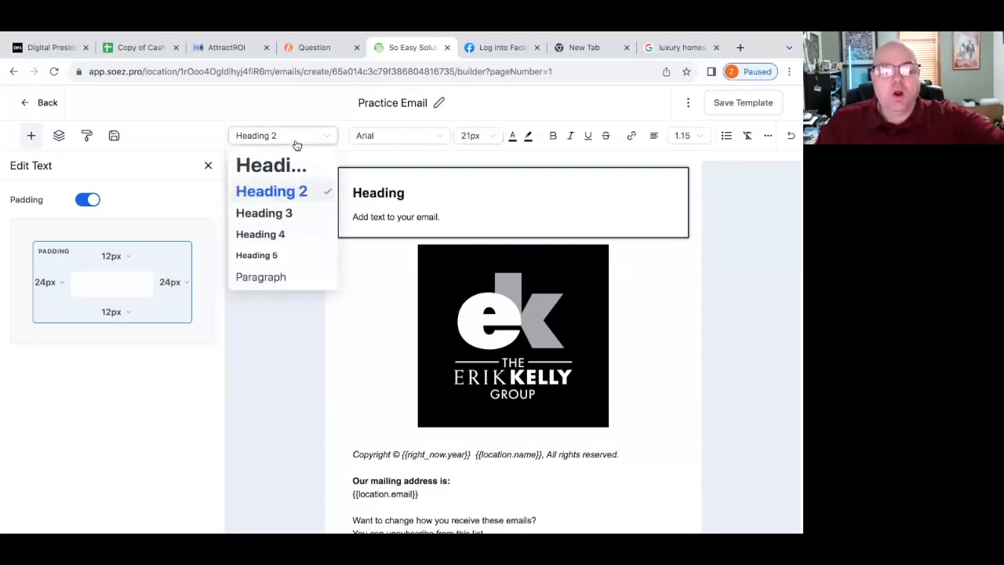
{"action": "left_click", "coordinate": [297, 144]}
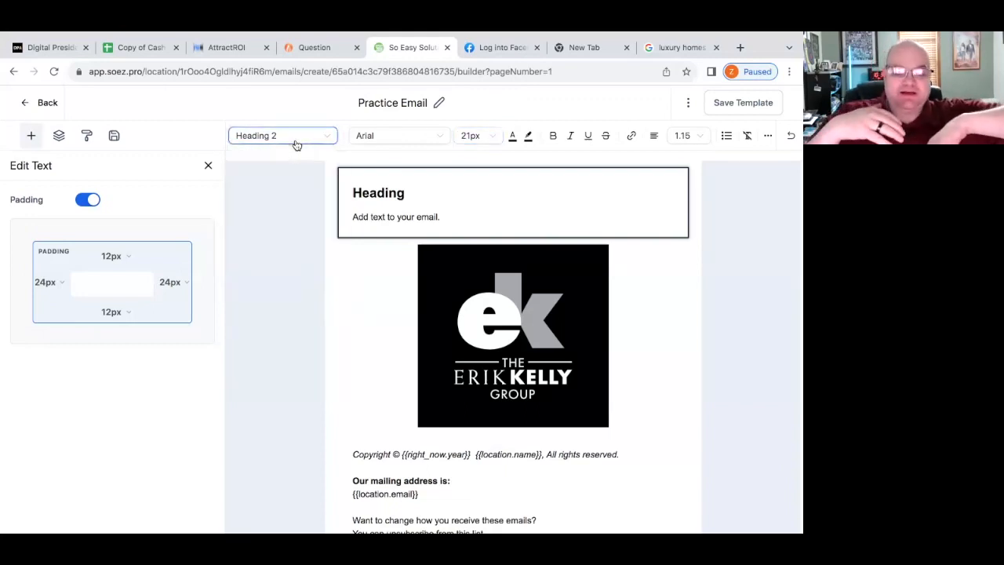
{"action": "left_click", "coordinate": [404, 194]}
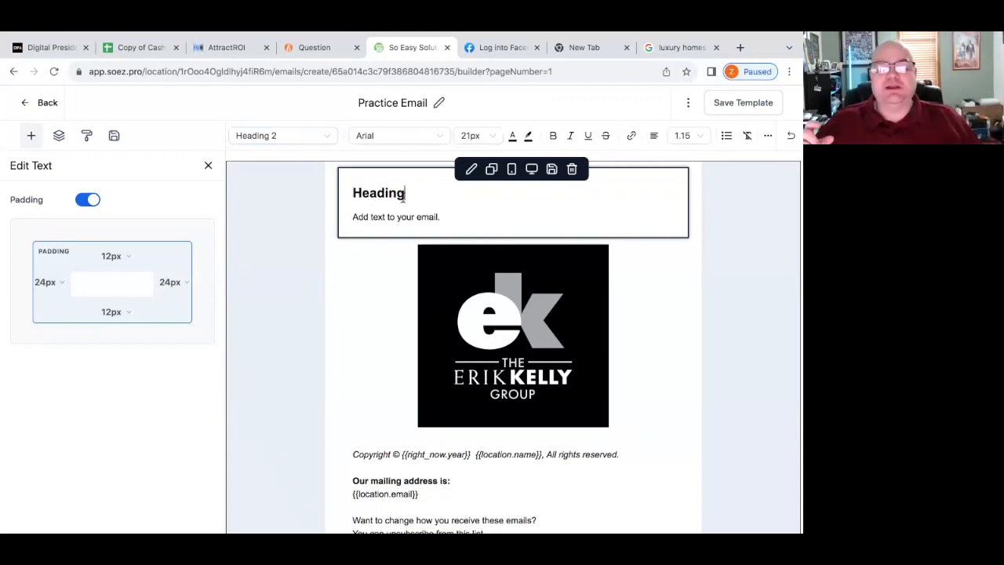
{"action": "double_click", "coordinate": [388, 192]}
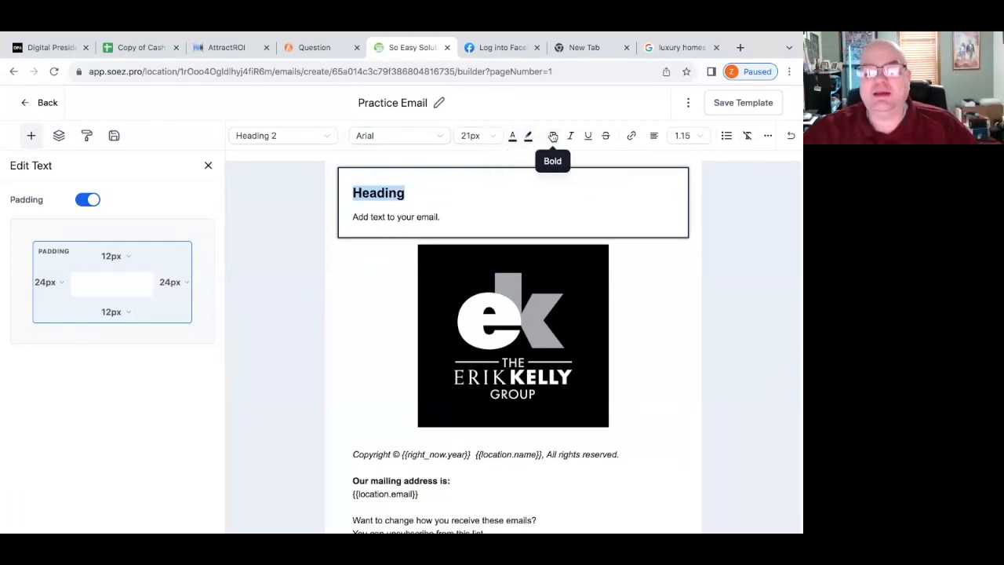
{"action": "left_click", "coordinate": [632, 135]}
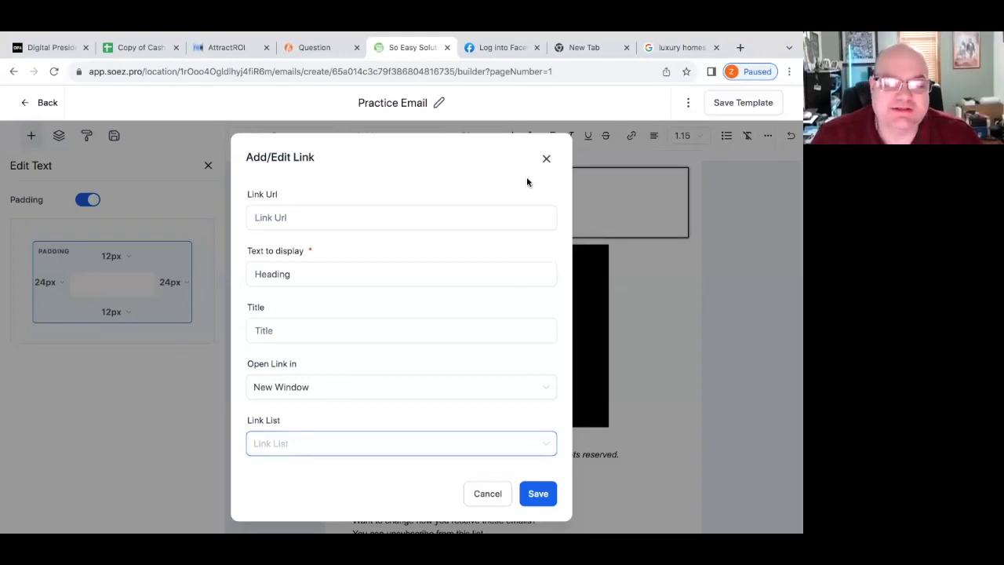
{"action": "left_click", "coordinate": [548, 160]}
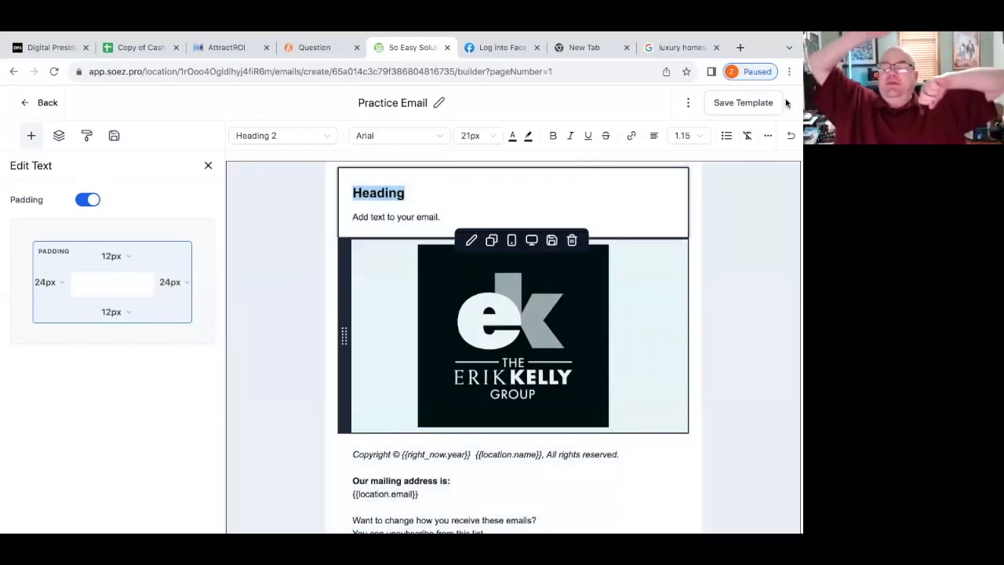
Show the template's additional options for test email, preview, version history and settings.
{"action": "left_click", "coordinate": [688, 106]}
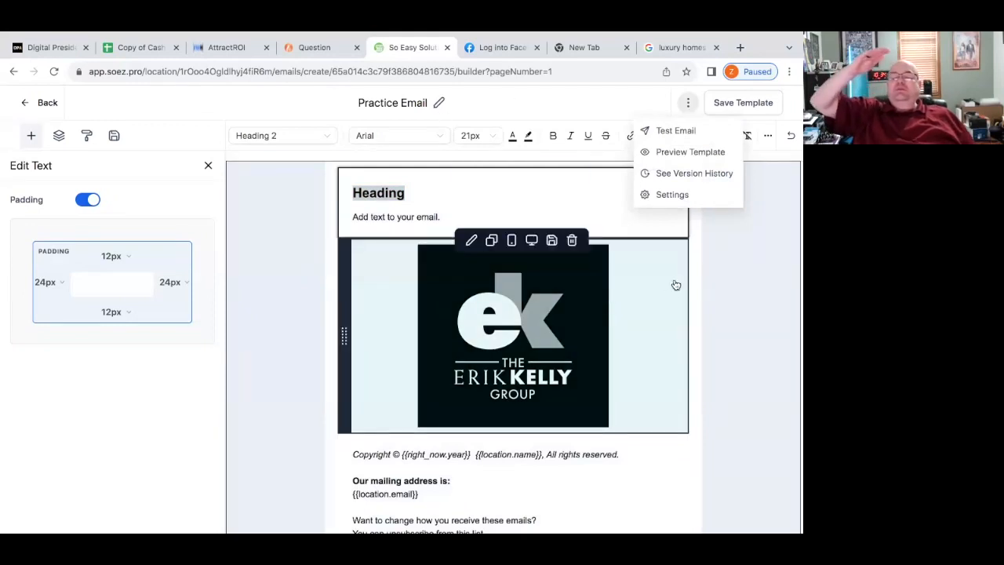
{"action": "left_click", "coordinate": [720, 232]}
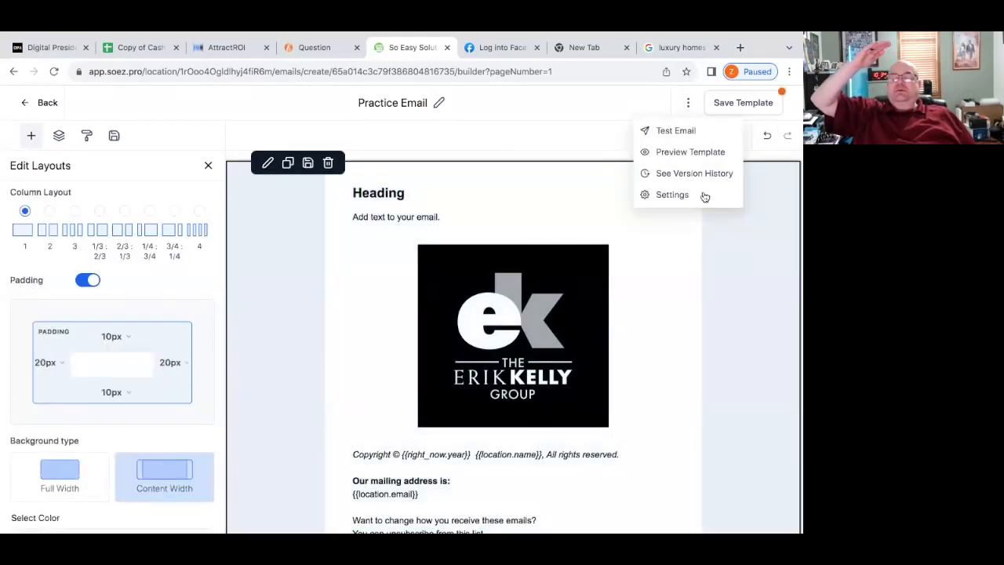
{"action": "left_click", "coordinate": [581, 218]}
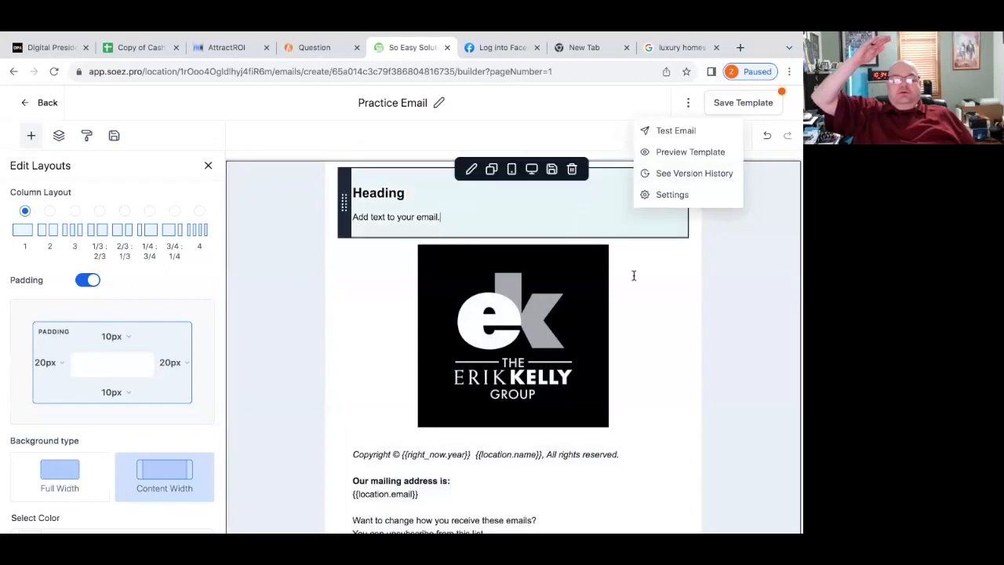
{"action": "left_click", "coordinate": [672, 239]}
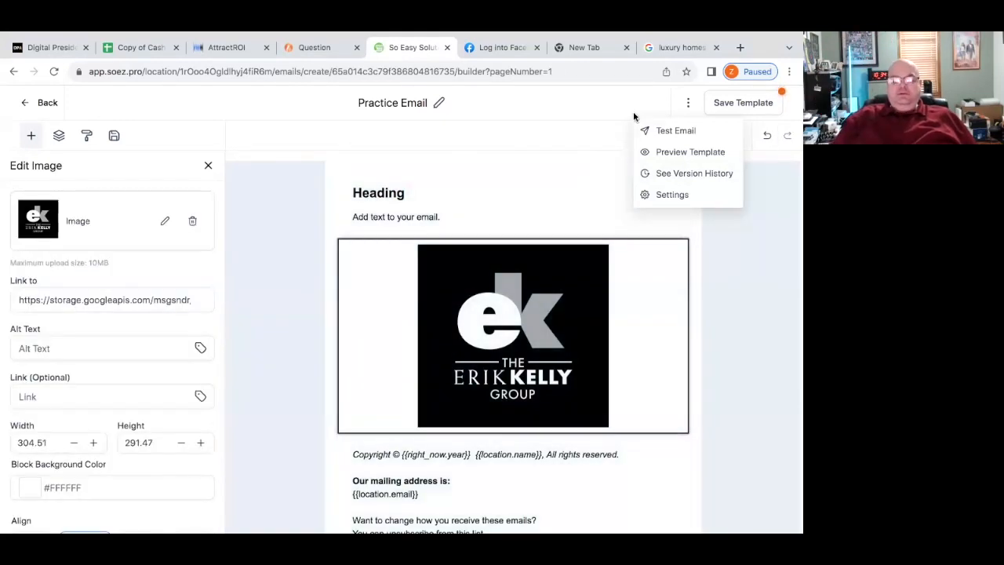
{"action": "mouse_move", "coordinate": [641, 293]}
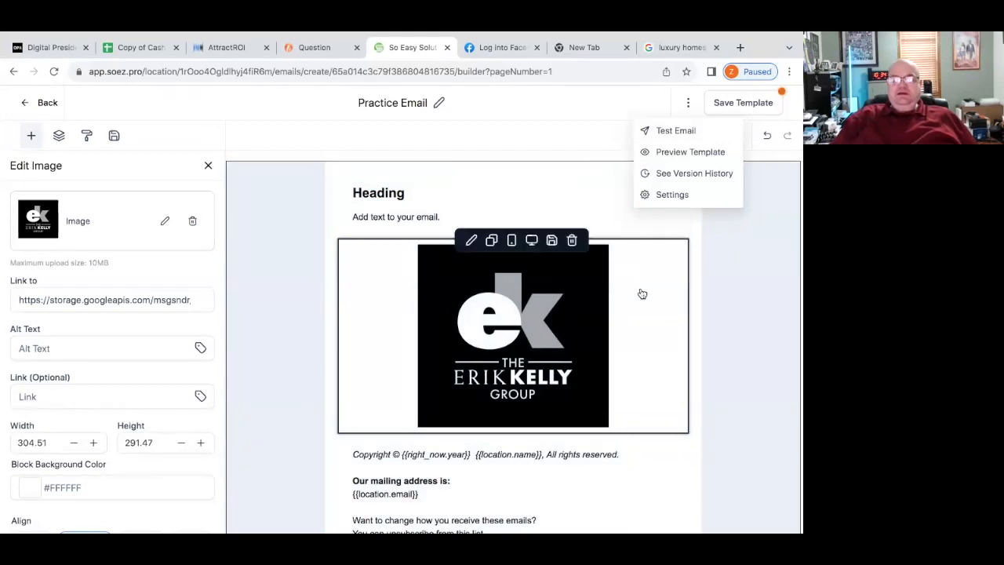
{"action": "left_click", "coordinate": [496, 201]}
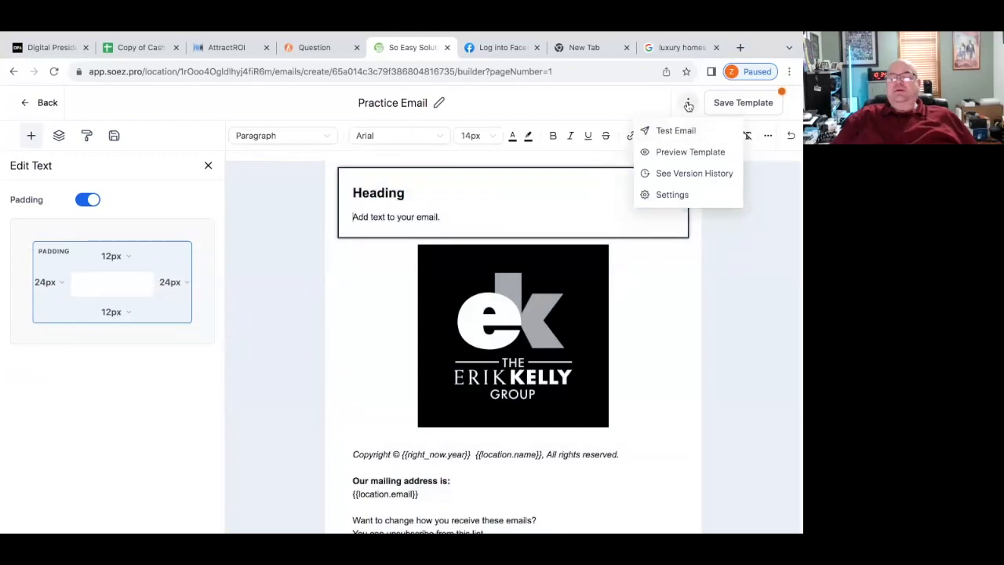
Save the Practice Email template and show the custom values available for its text block.
{"action": "left_click", "coordinate": [741, 103]}
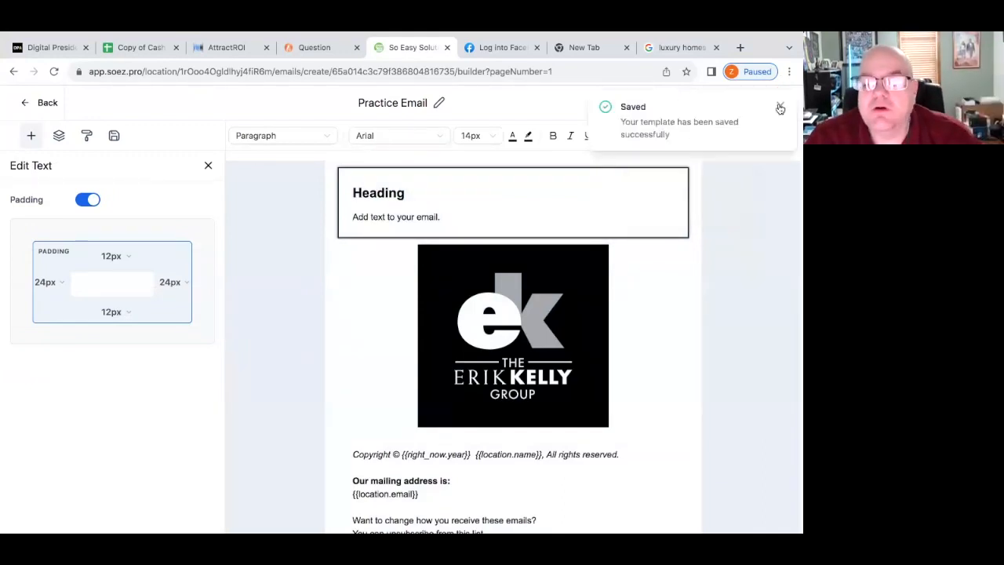
{"action": "left_click", "coordinate": [780, 107]}
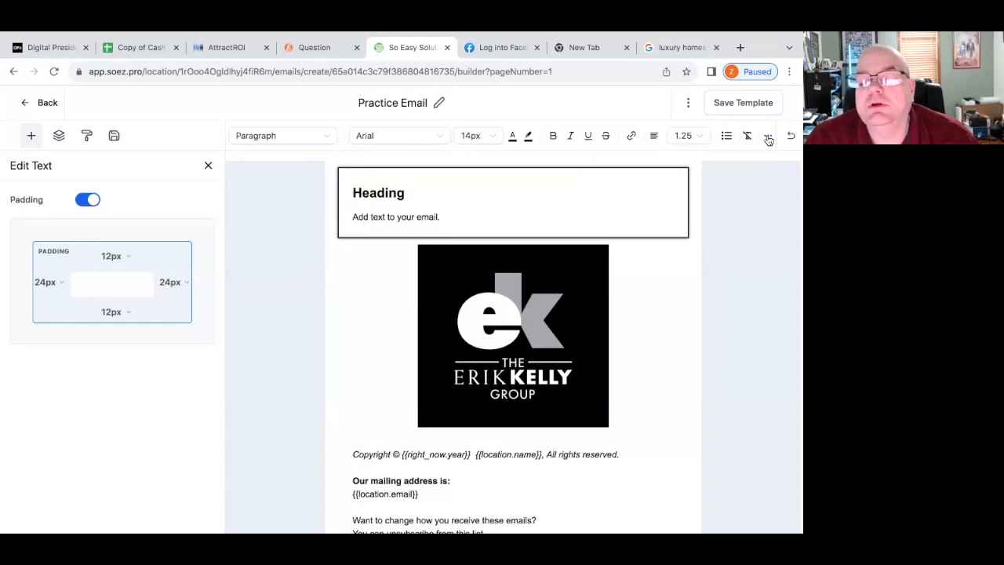
{"action": "left_click", "coordinate": [768, 139]}
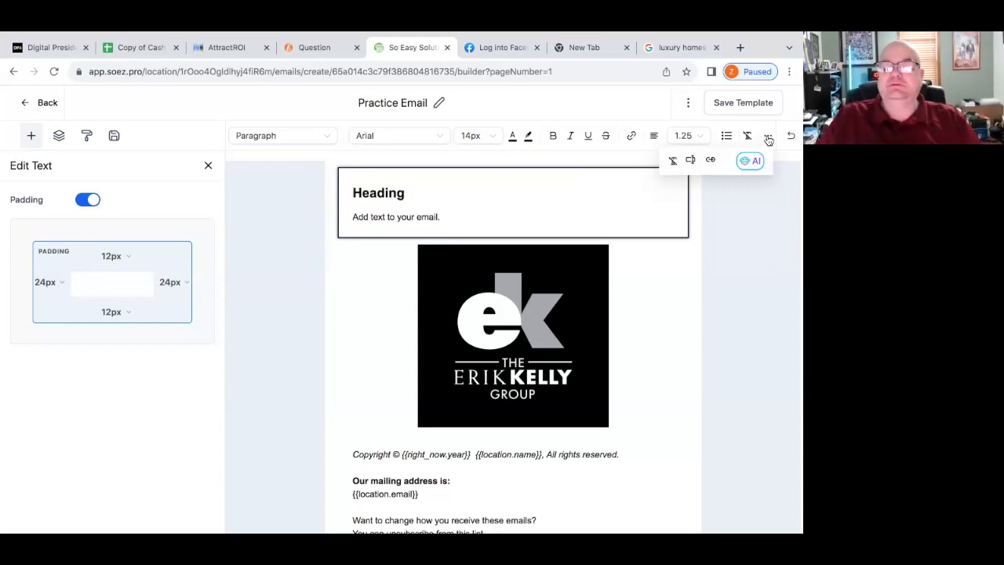
{"action": "left_click", "coordinate": [690, 161]}
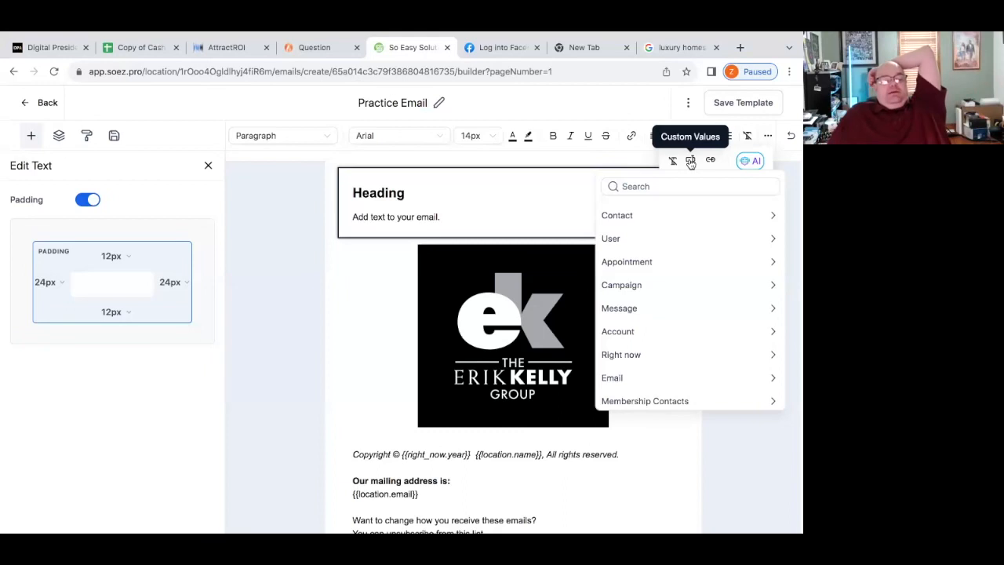
Leave the template editor and open the contacts list.
{"action": "left_click", "coordinate": [41, 103]}
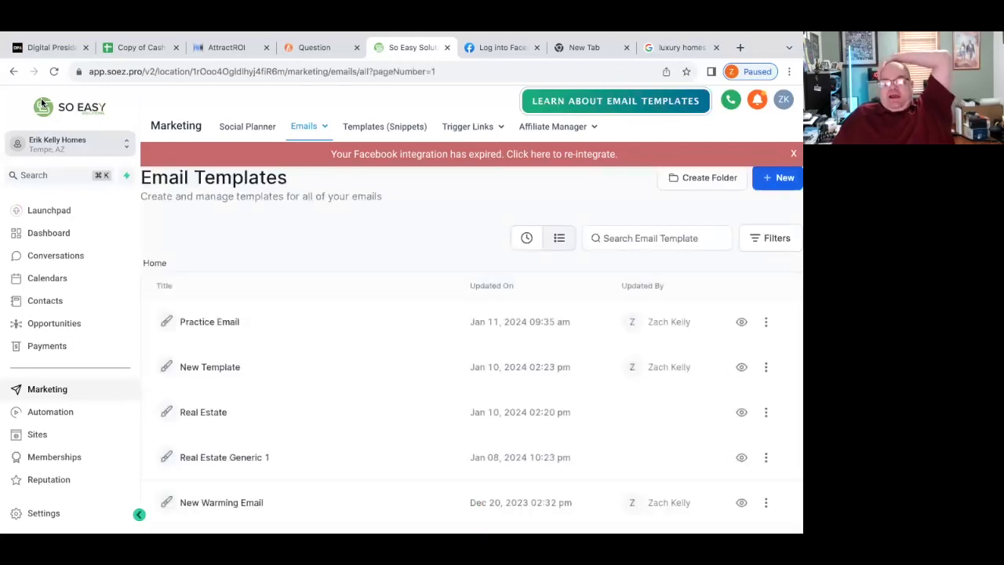
{"action": "left_click", "coordinate": [47, 306]}
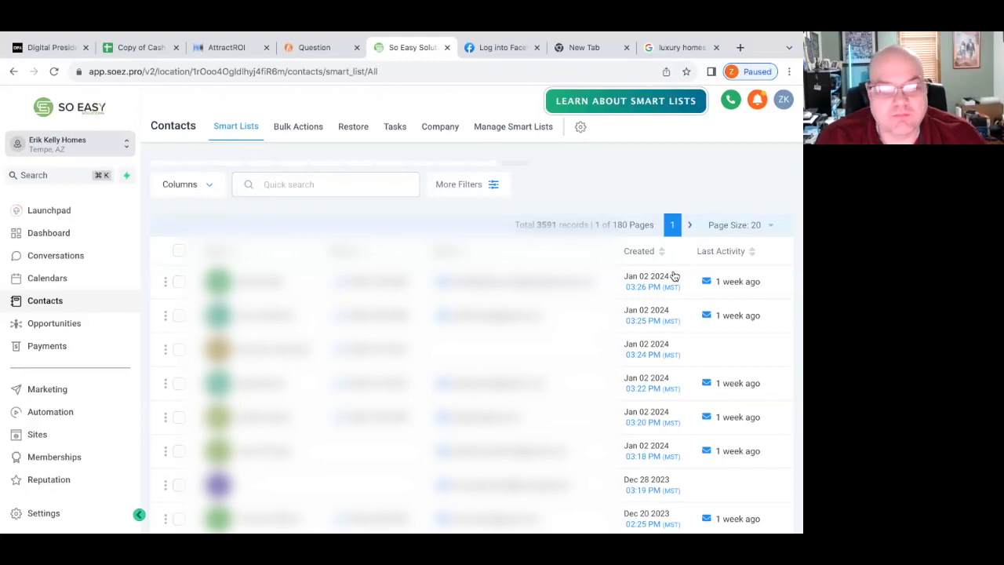
{"action": "left_click", "coordinate": [179, 280]}
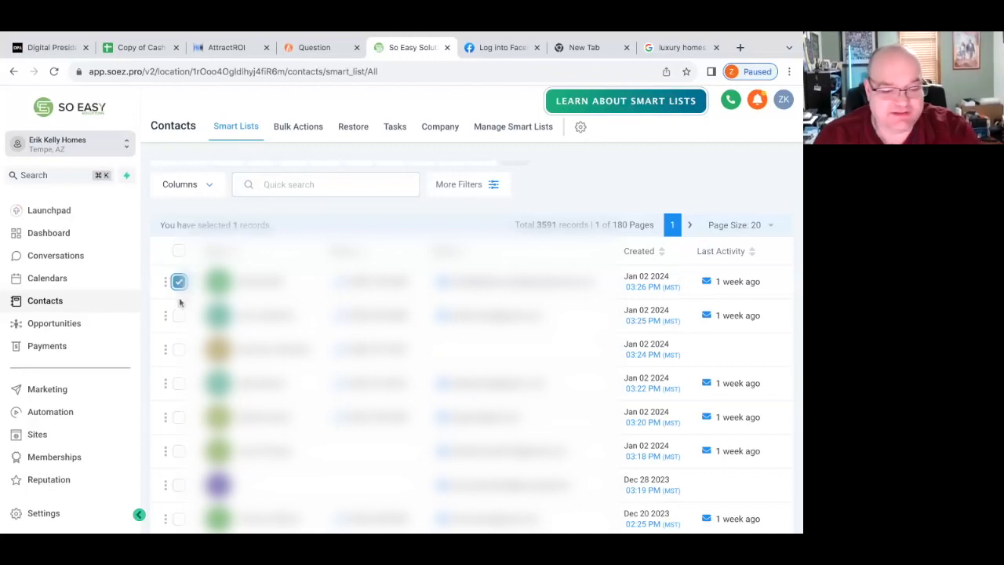
{"action": "left_click", "coordinate": [179, 315]}
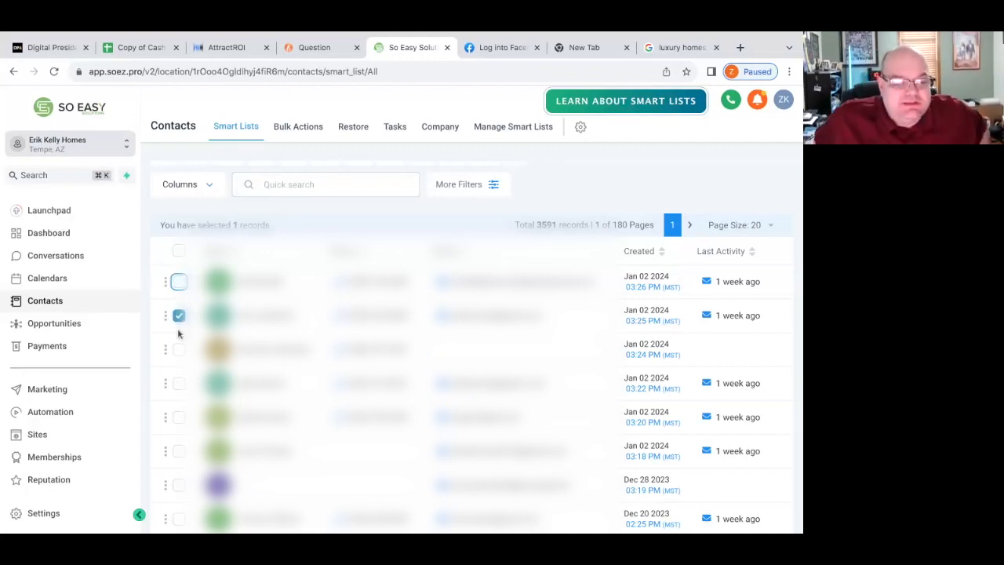
{"action": "left_click", "coordinate": [179, 315]}
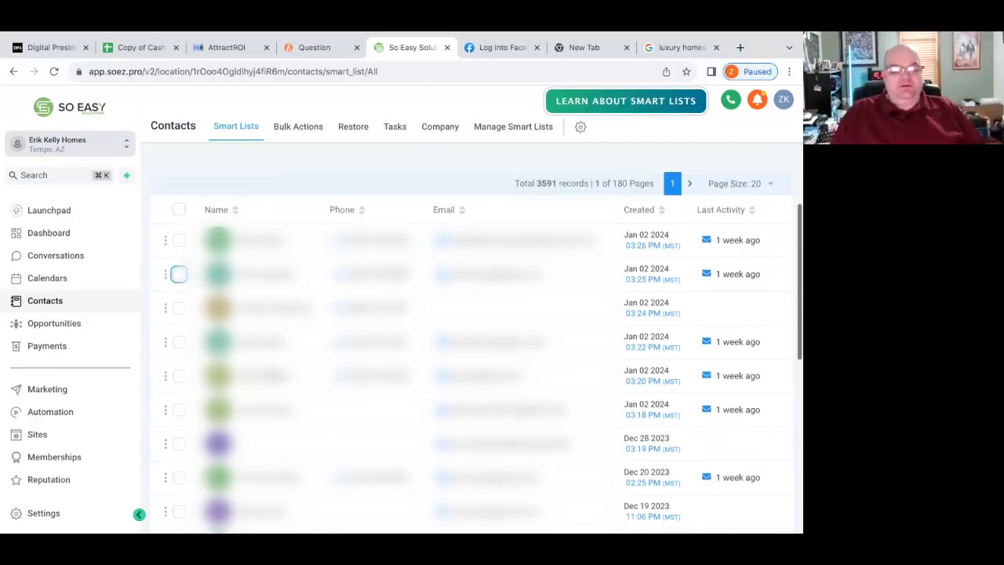
Select the contact created Dec 20 2023 at 02:25 PM and proceed with a bulk email to it.
{"action": "left_click", "coordinate": [178, 471]}
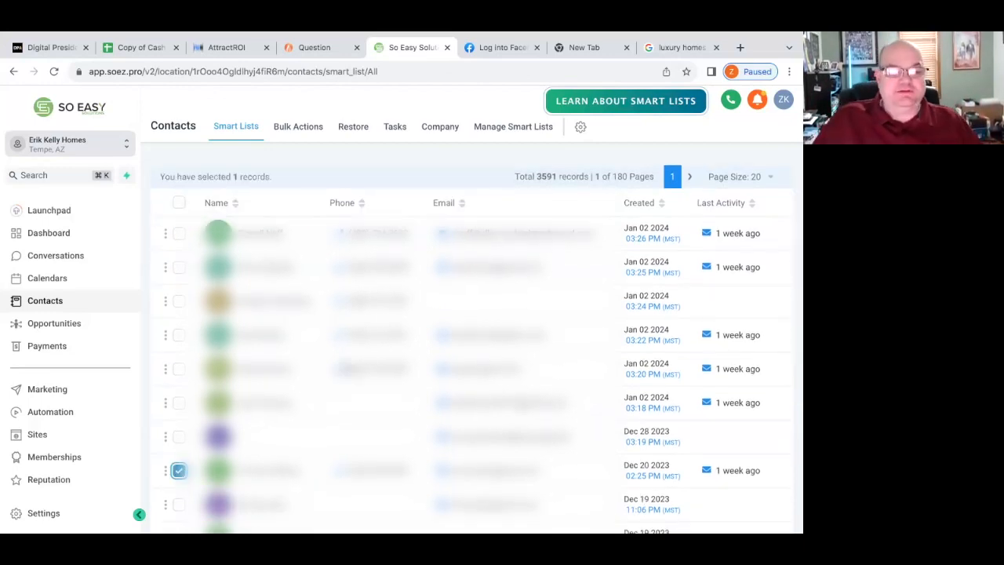
{"action": "scroll", "coordinate": [405, 337], "scroll_direction": "up", "scroll_amount": 3}
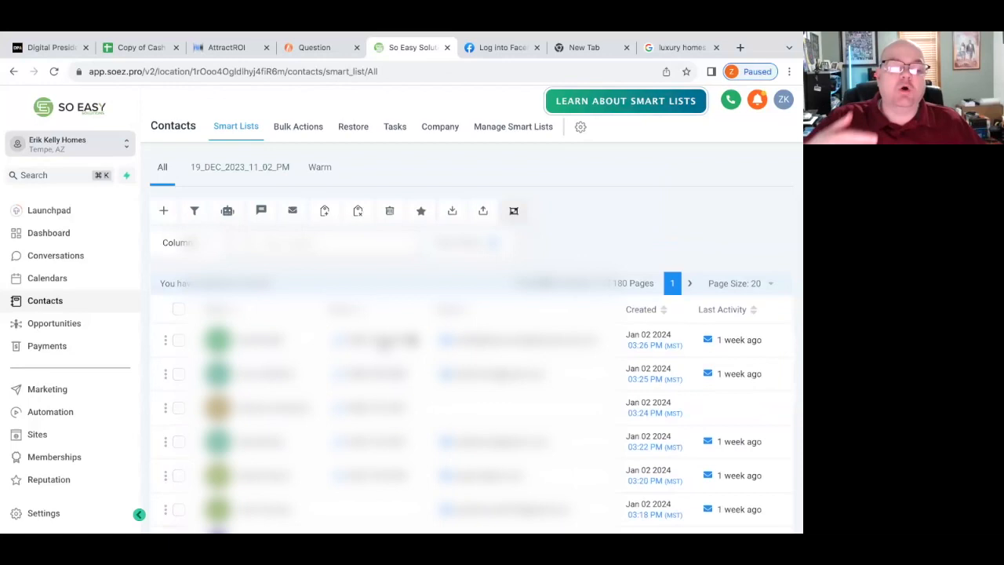
{"action": "left_click", "coordinate": [291, 212]}
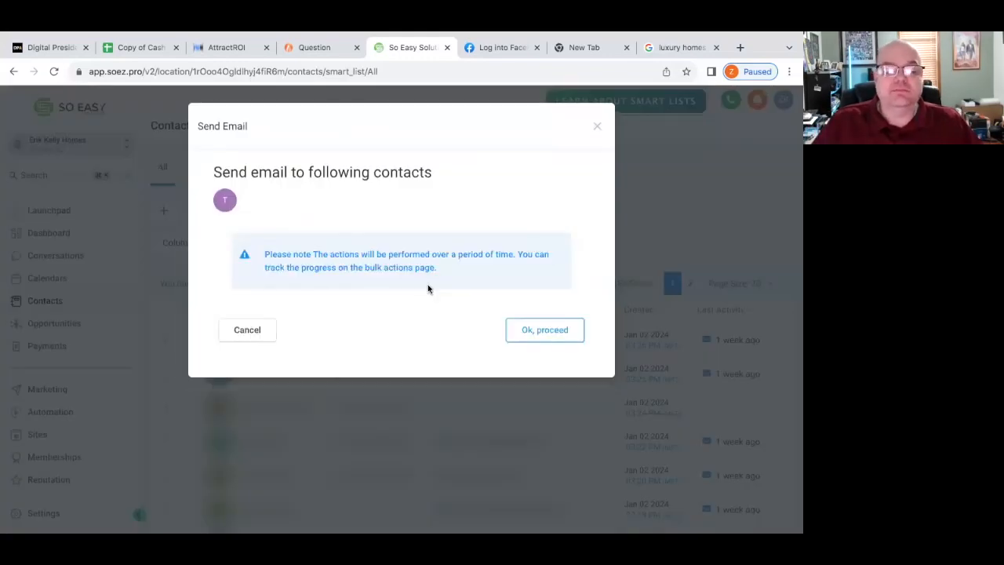
{"action": "left_click", "coordinate": [522, 328]}
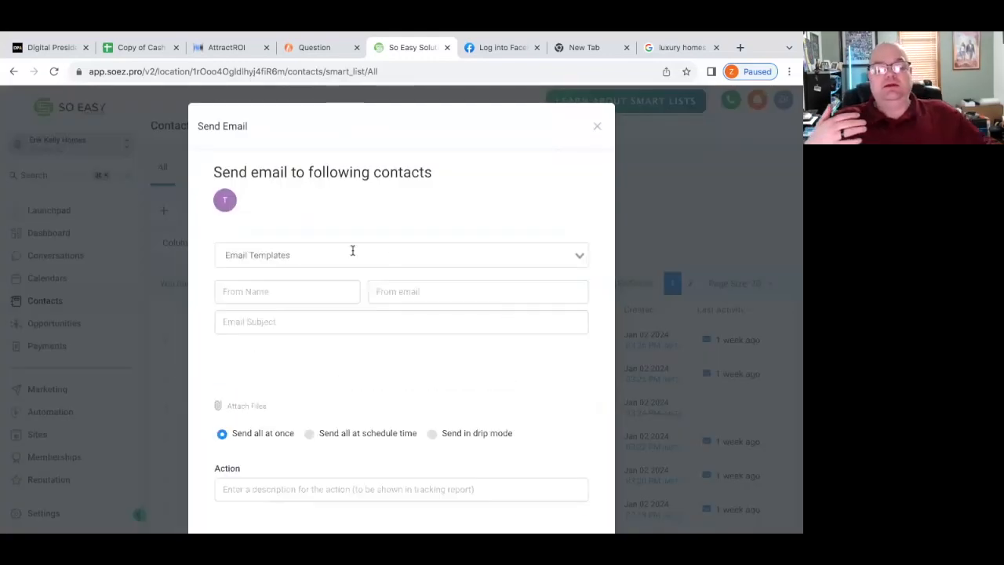
Choose the Practice Email template for the message and set it to send in drip mode.
{"action": "left_click", "coordinate": [328, 255]}
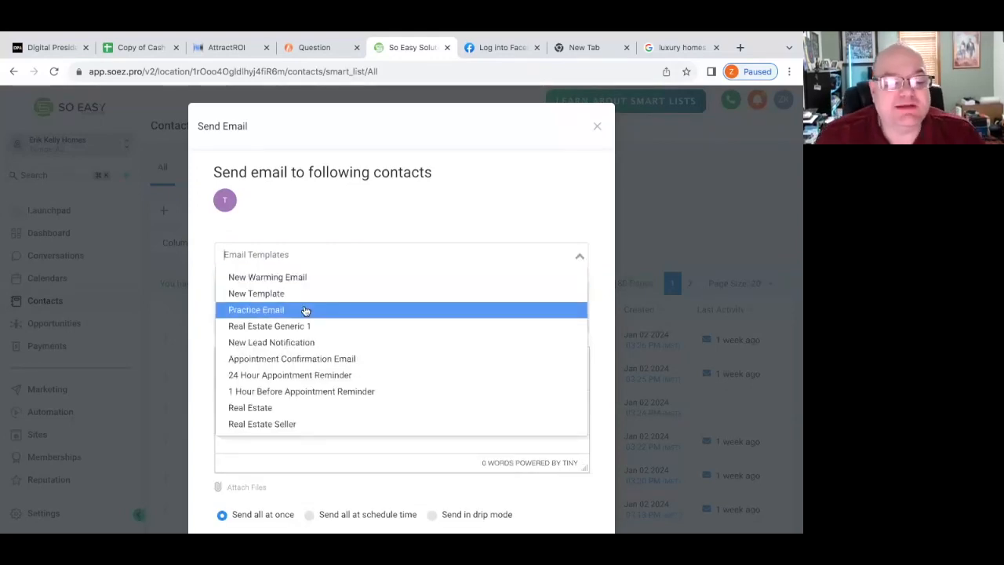
{"action": "left_click", "coordinate": [305, 311]}
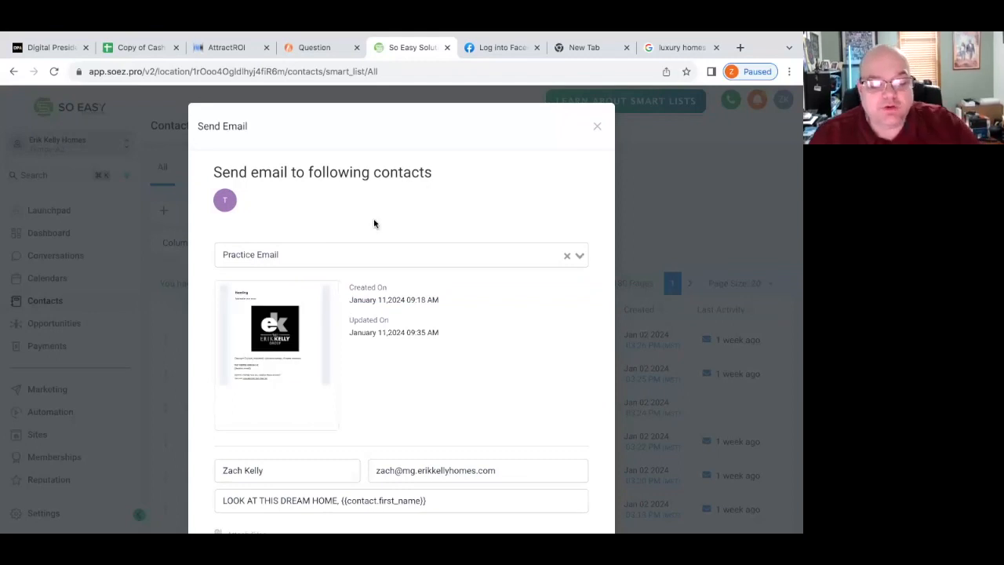
{"action": "scroll", "coordinate": [377, 222], "scroll_direction": "down", "scroll_amount": 1}
{"action": "scroll", "coordinate": [377, 222], "scroll_direction": "down", "scroll_amount": 1}
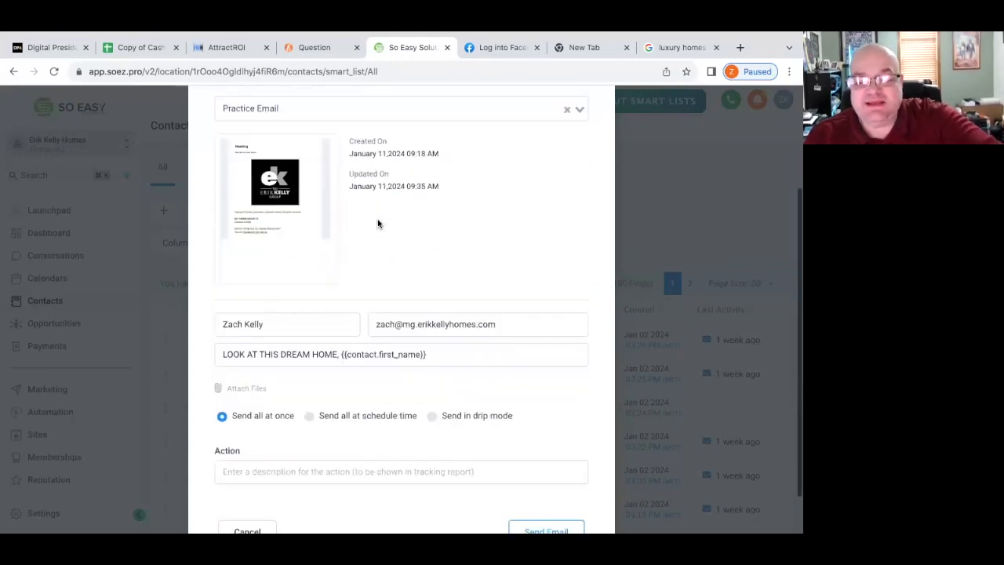
{"action": "scroll", "coordinate": [377, 222], "scroll_direction": "down", "scroll_amount": 1}
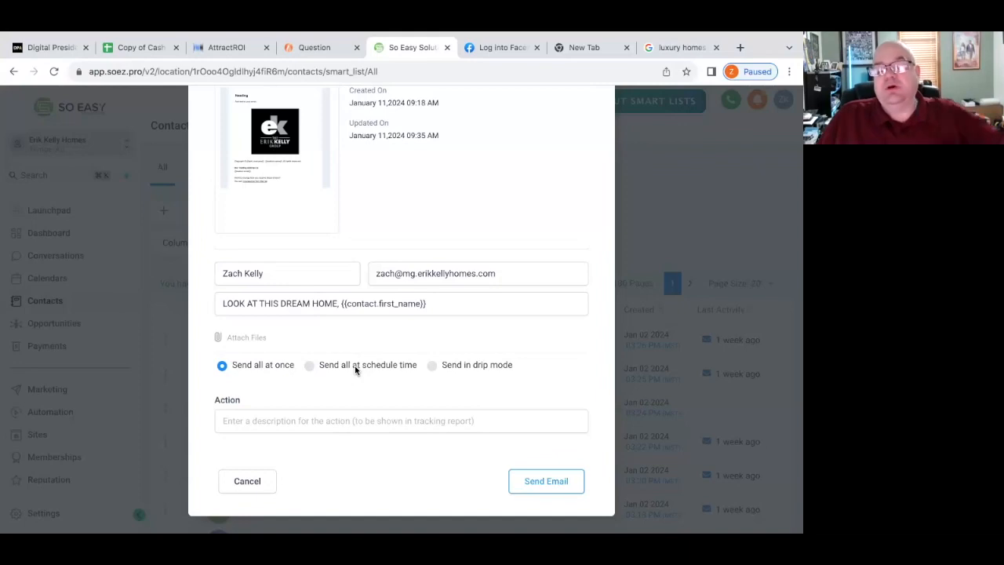
{"action": "left_click", "coordinate": [431, 366]}
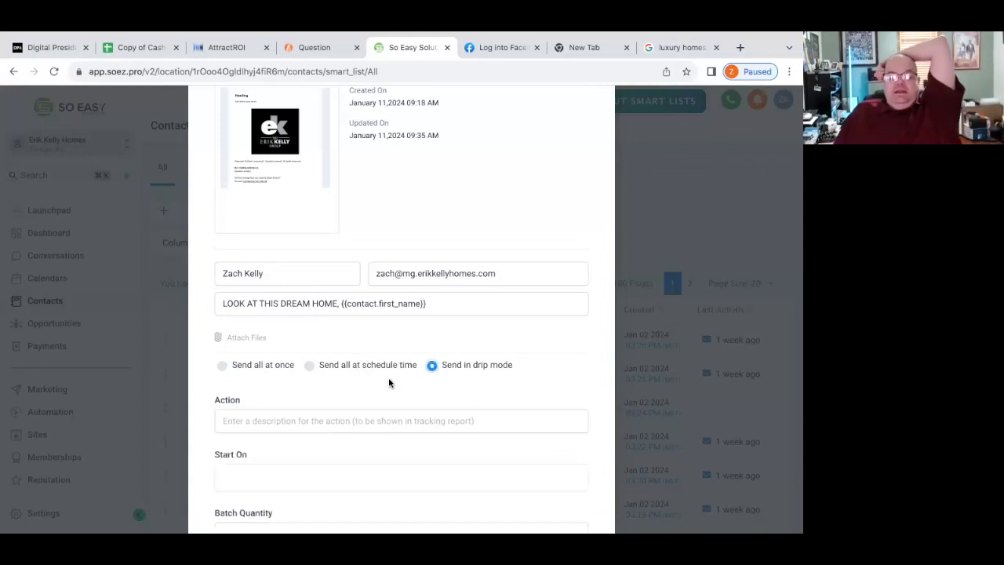
Enter "Sending an Email" as the action description for the drip send.
{"action": "scroll", "coordinate": [388, 380], "scroll_direction": "down", "scroll_amount": 3}
{"action": "scroll", "coordinate": [388, 383], "scroll_direction": "down", "scroll_amount": 1}
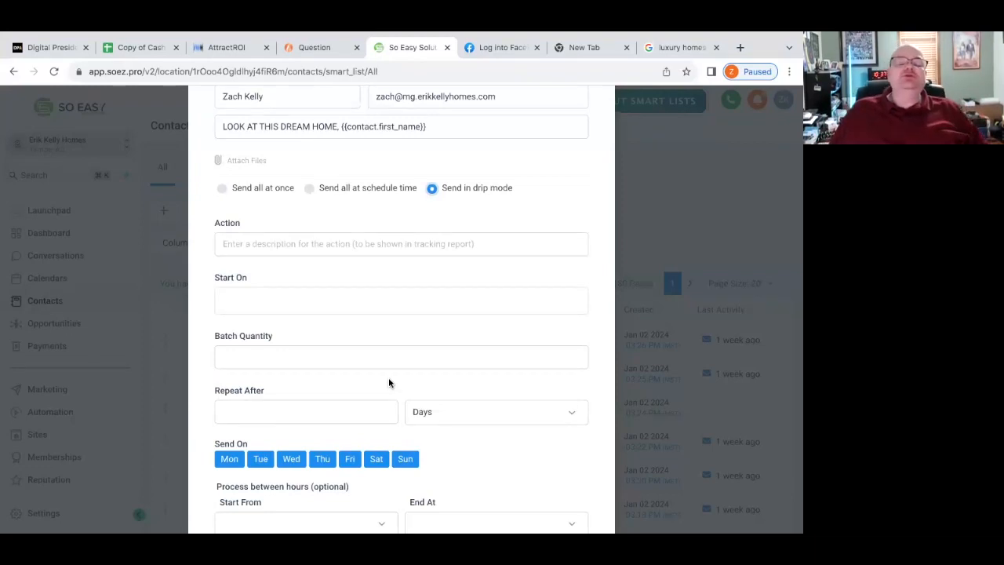
{"action": "left_click", "coordinate": [304, 248]}
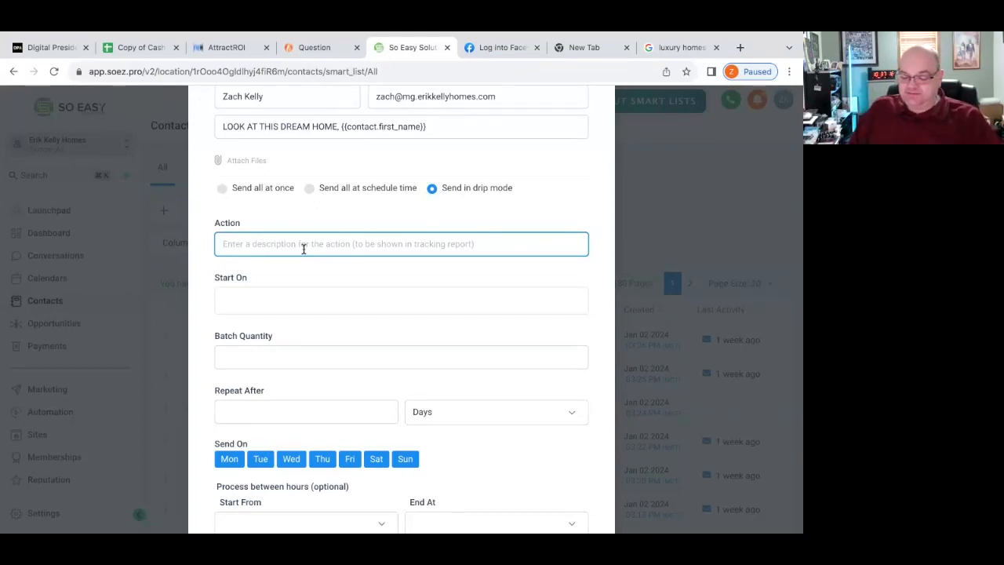
{"action": "type", "text": "Send"}
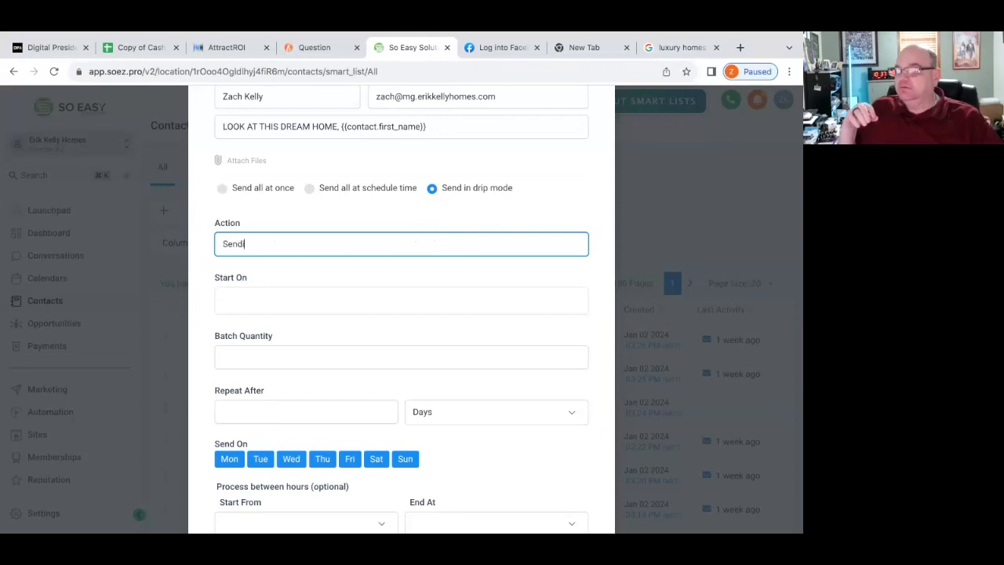
{"action": "type", "text": "ing an EMail"}
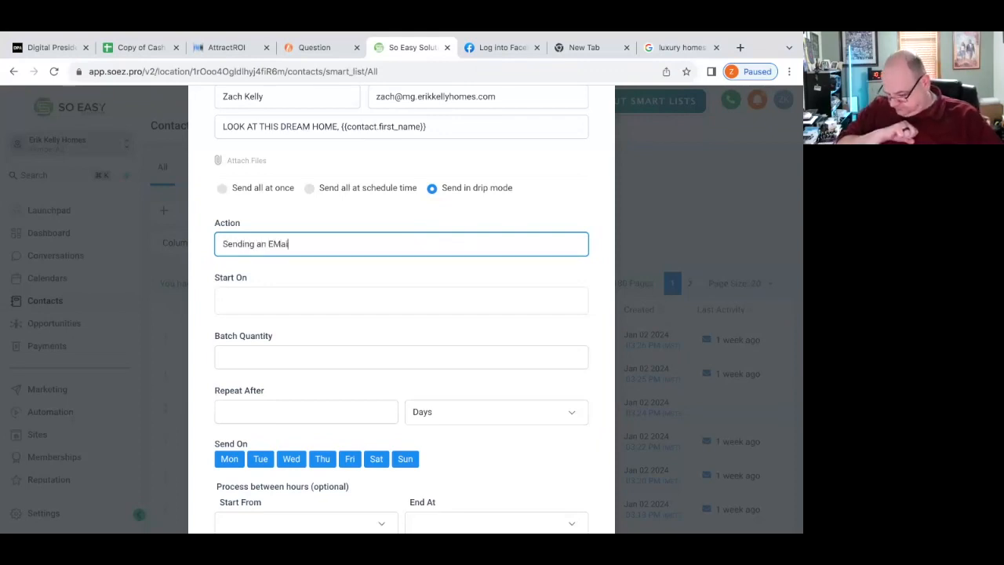
{"action": "key", "text": "BackSpace"}
{"action": "key", "text": "BackSpace"}
{"action": "key", "text": "BackSpace"}
{"action": "key", "text": "BackSpace"}
{"action": "type", "text": "mail"}
Set the drip send to start on Thu, Jan 11, 2024 at 10:00 AM.
{"action": "left_click", "coordinate": [307, 305]}
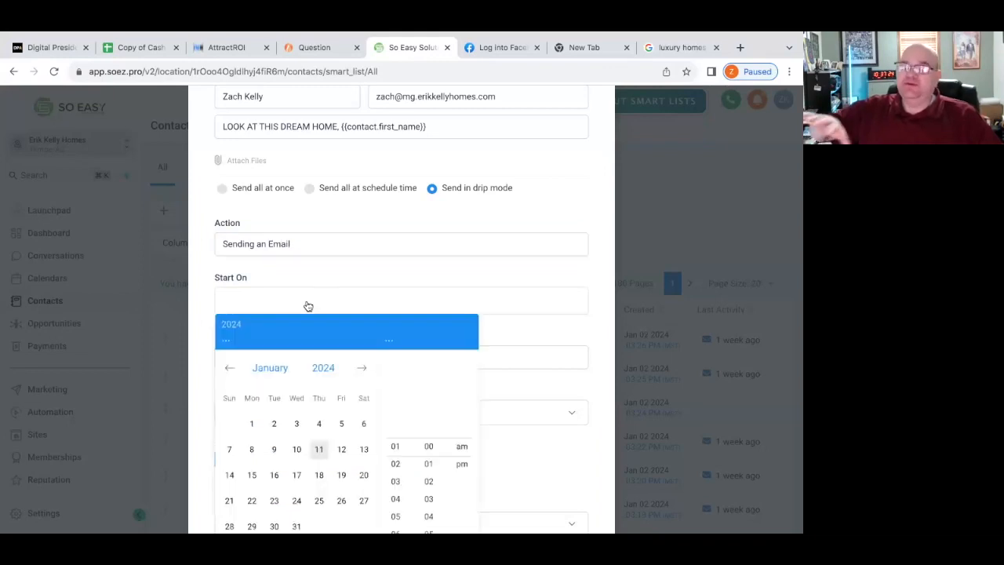
{"action": "left_click", "coordinate": [346, 275]}
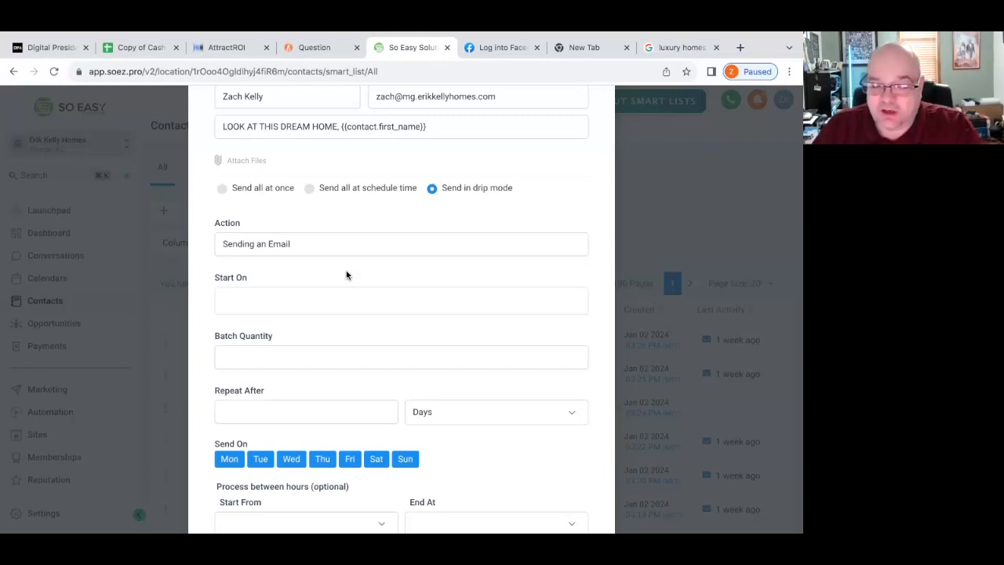
{"action": "left_click", "coordinate": [243, 303]}
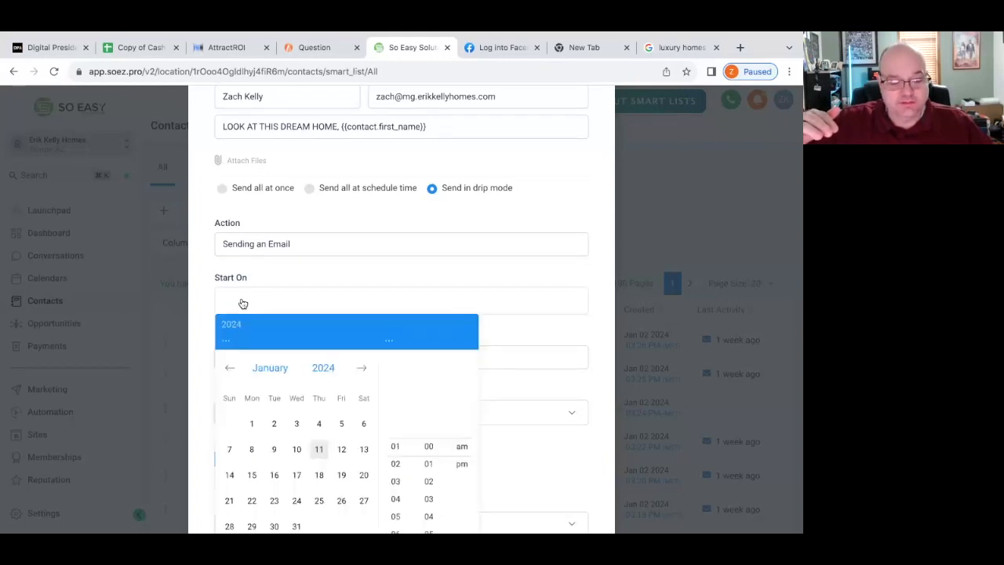
{"action": "left_click", "coordinate": [320, 452]}
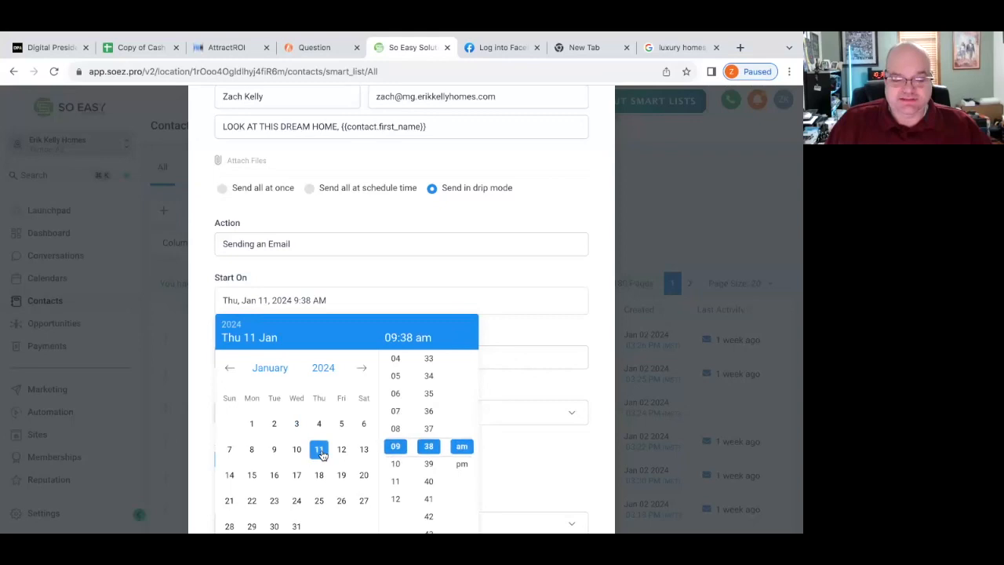
{"action": "left_click", "coordinate": [397, 463]}
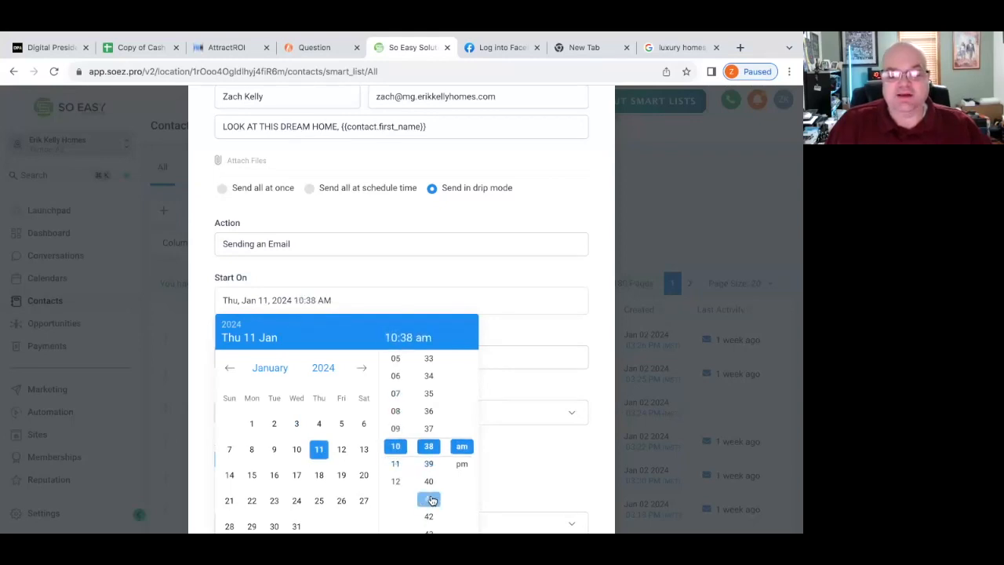
{"action": "scroll", "coordinate": [428, 457], "scroll_direction": "down", "scroll_amount": 3}
{"action": "scroll", "coordinate": [428, 457], "scroll_direction": "down", "scroll_amount": 3}
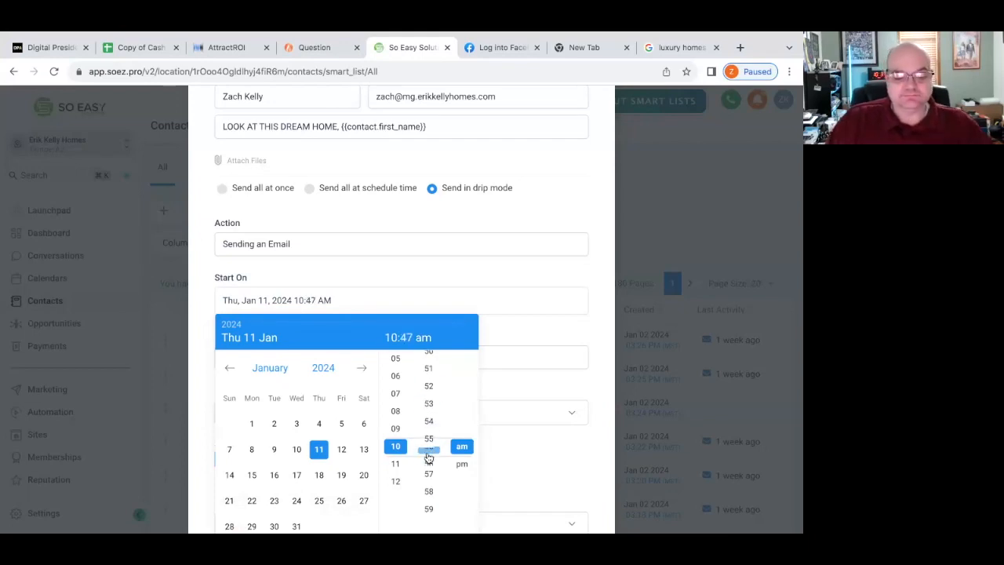
{"action": "scroll", "coordinate": [428, 447], "scroll_direction": "up", "scroll_amount": 10}
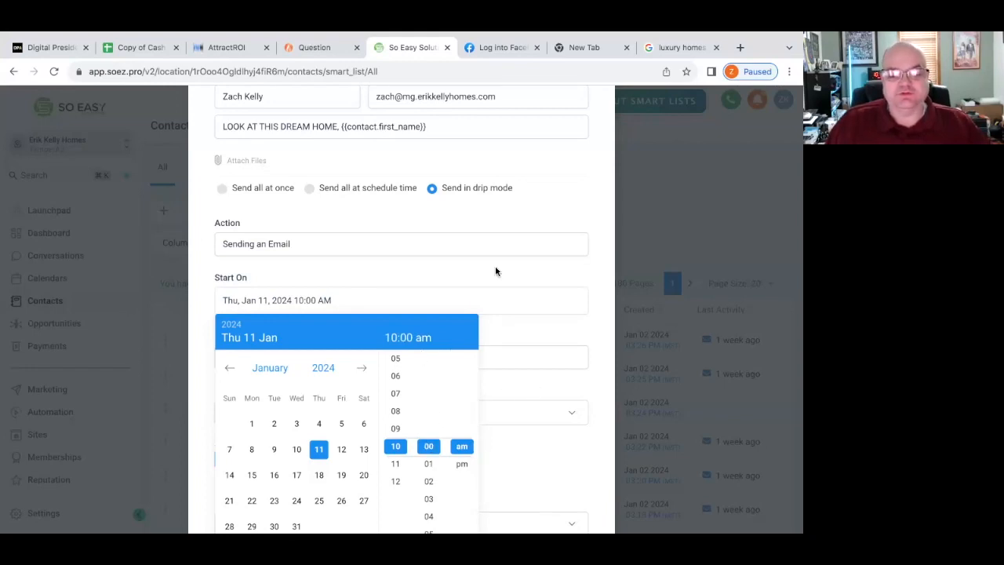
{"action": "scroll", "coordinate": [495, 269], "scroll_direction": "down", "scroll_amount": 2}
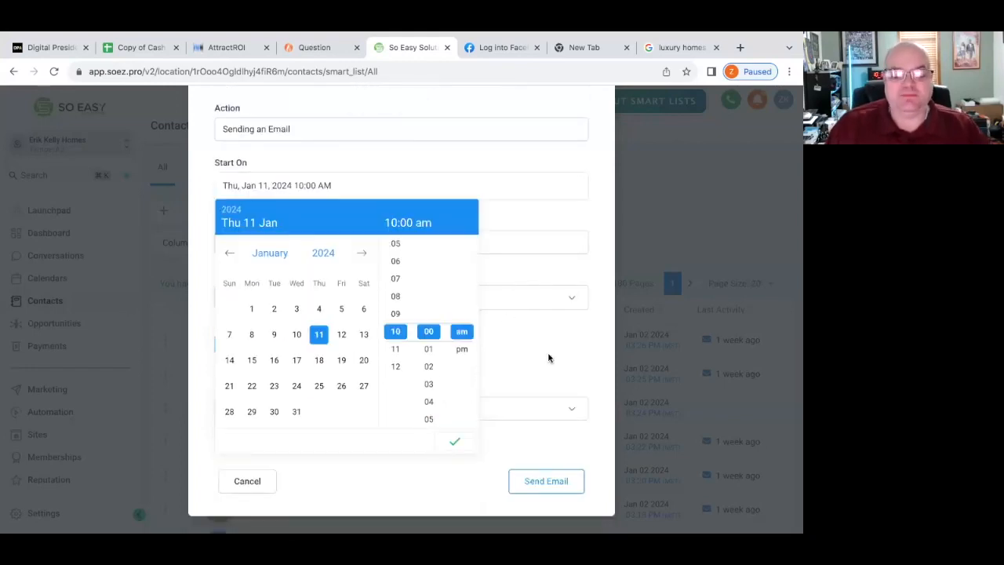
{"action": "left_click", "coordinate": [454, 445]}
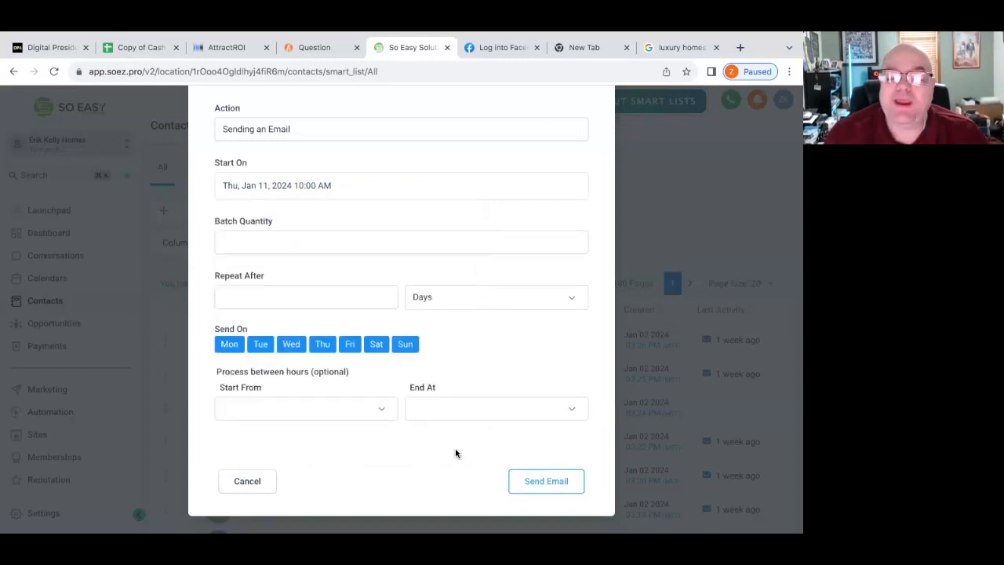
Set the optional processing hours of the drip send from 12:00 am to 12:30 am.
{"action": "left_click", "coordinate": [289, 250]}
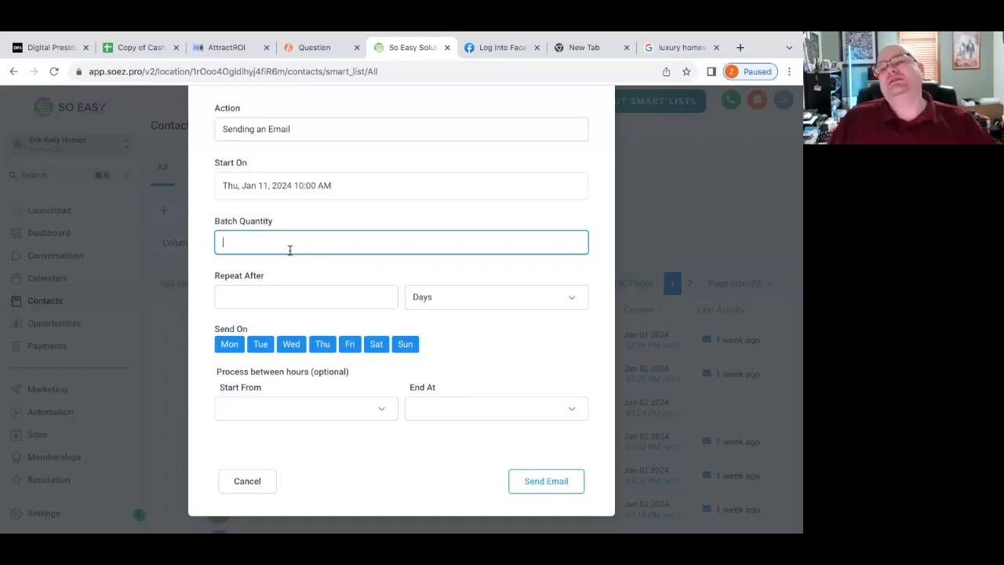
{"action": "left_click", "coordinate": [305, 414]}
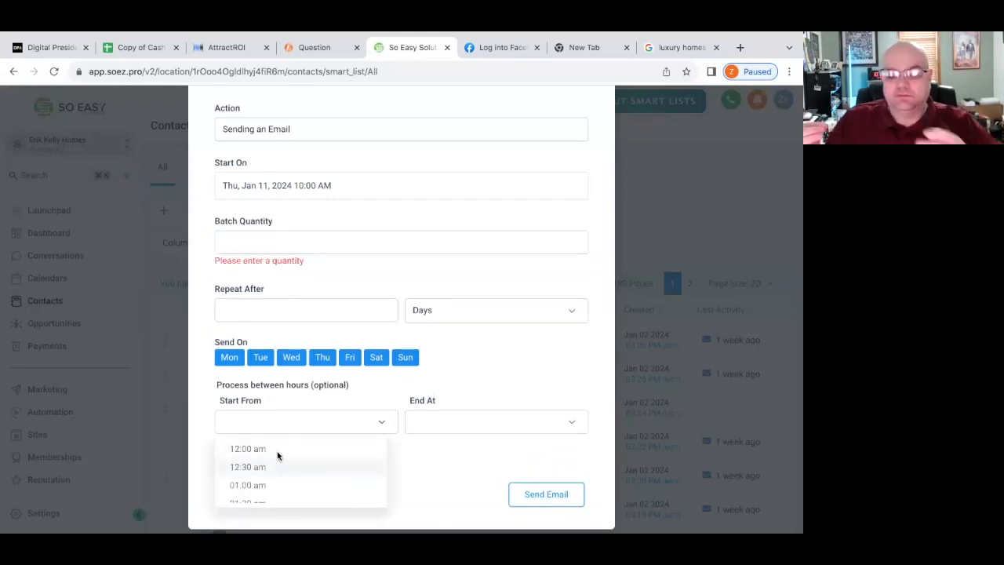
{"action": "left_click", "coordinate": [283, 450]}
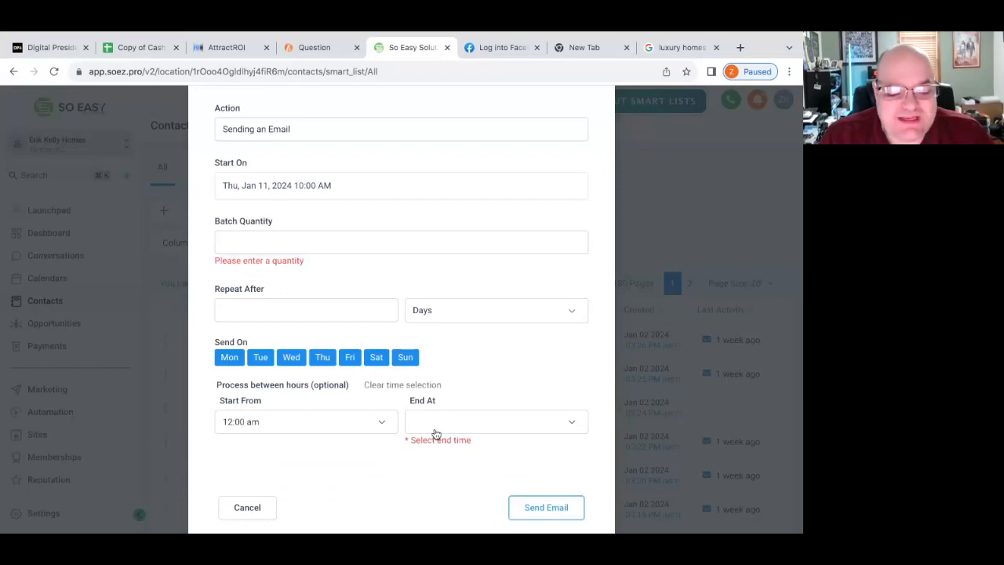
{"action": "left_click", "coordinate": [434, 423]}
{"action": "left_click", "coordinate": [427, 467]}
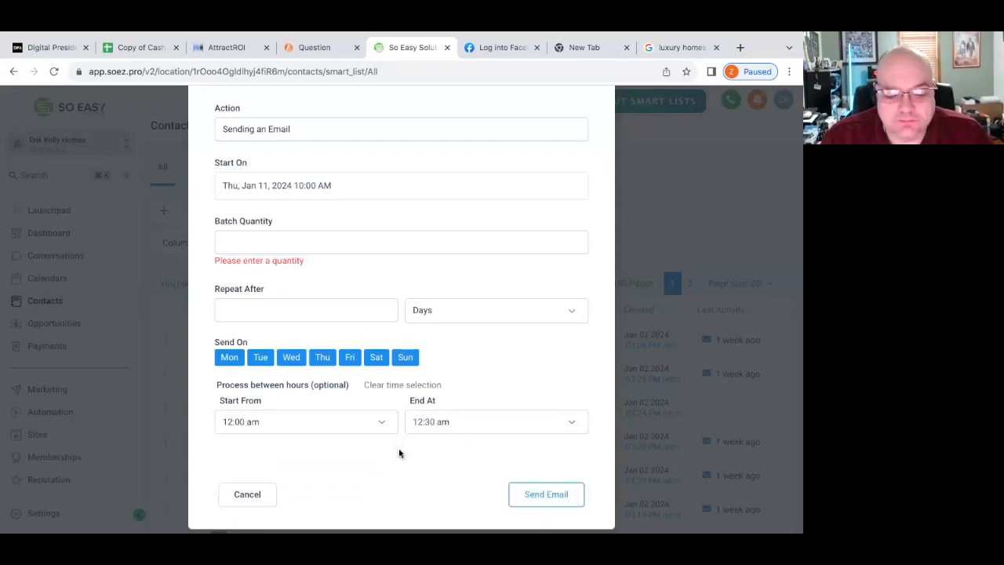
Review the email form from the chosen template and sender details through the drip schedule, batch quantity and sending days.
{"action": "scroll", "coordinate": [396, 452], "scroll_direction": "down", "scroll_amount": 1}
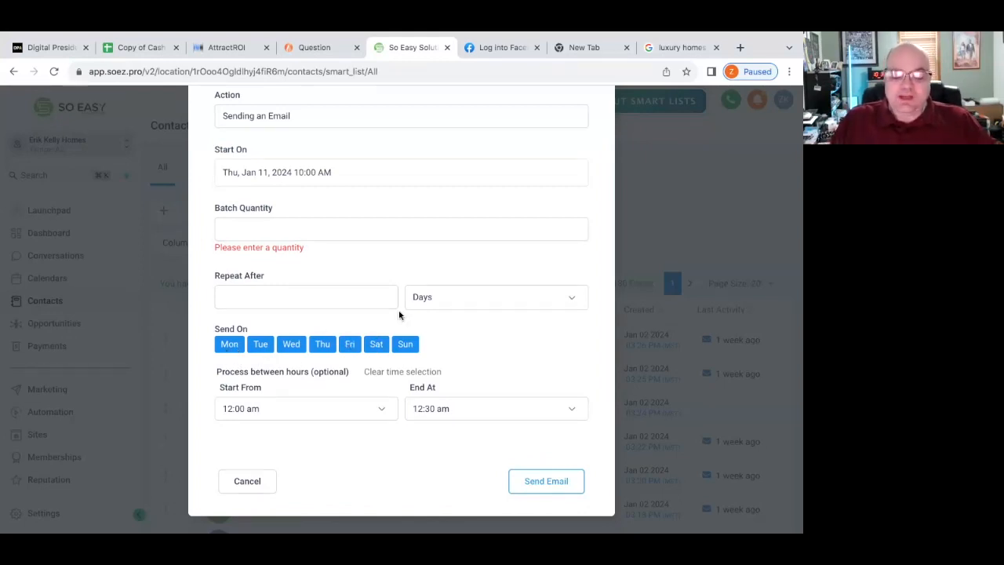
{"action": "scroll", "coordinate": [399, 315], "scroll_direction": "up", "scroll_amount": 1}
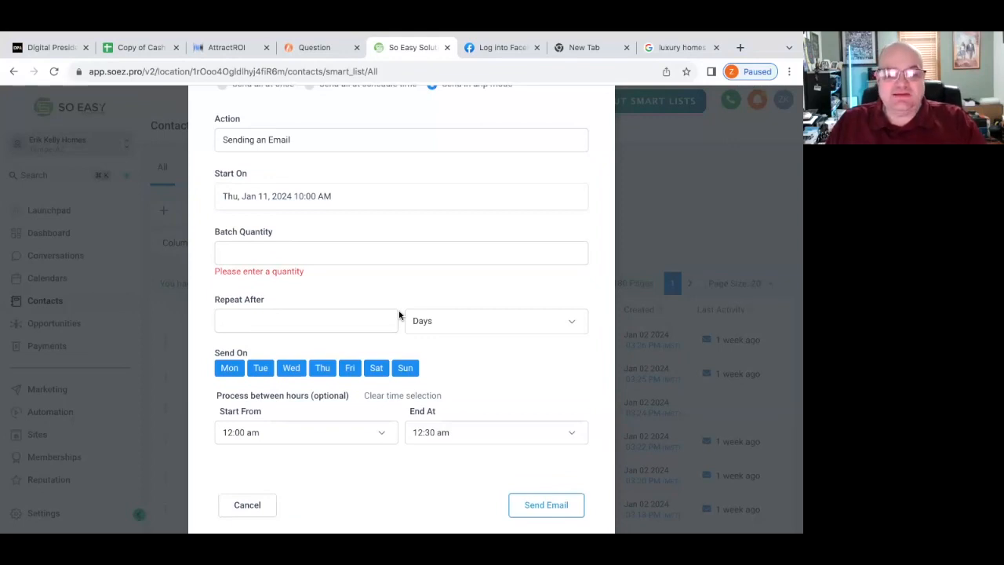
{"action": "scroll", "coordinate": [399, 314], "scroll_direction": "up", "scroll_amount": 3}
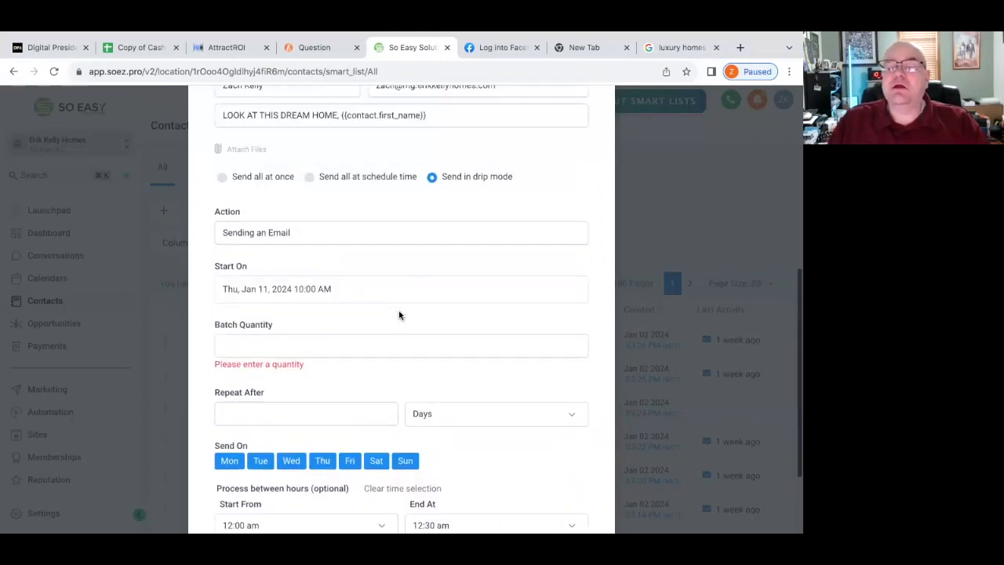
{"action": "scroll", "coordinate": [400, 314], "scroll_direction": "down", "scroll_amount": 4}
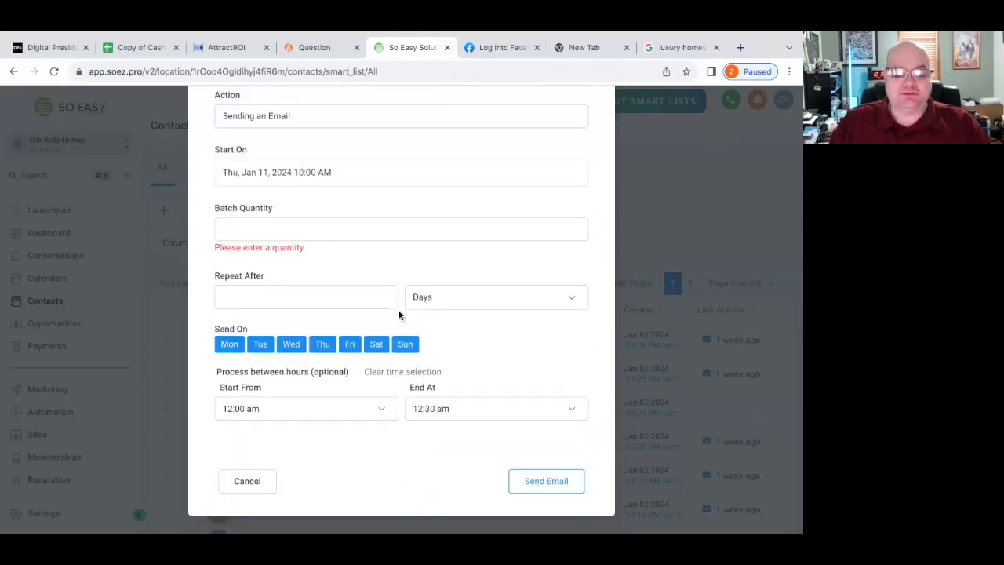
{"action": "scroll", "coordinate": [399, 315], "scroll_direction": "up", "scroll_amount": 2}
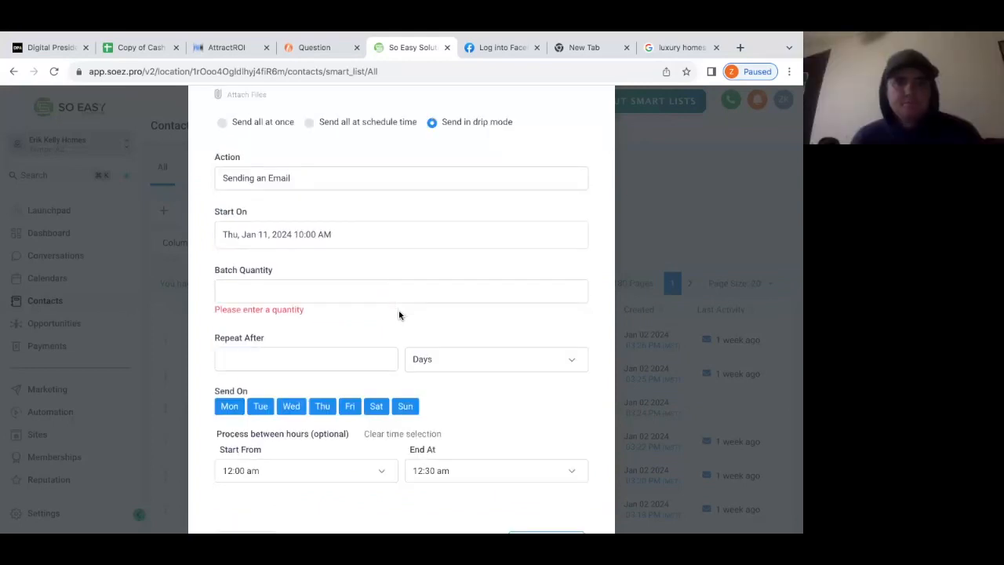
{"action": "scroll", "coordinate": [400, 315], "scroll_direction": "up", "scroll_amount": 8}
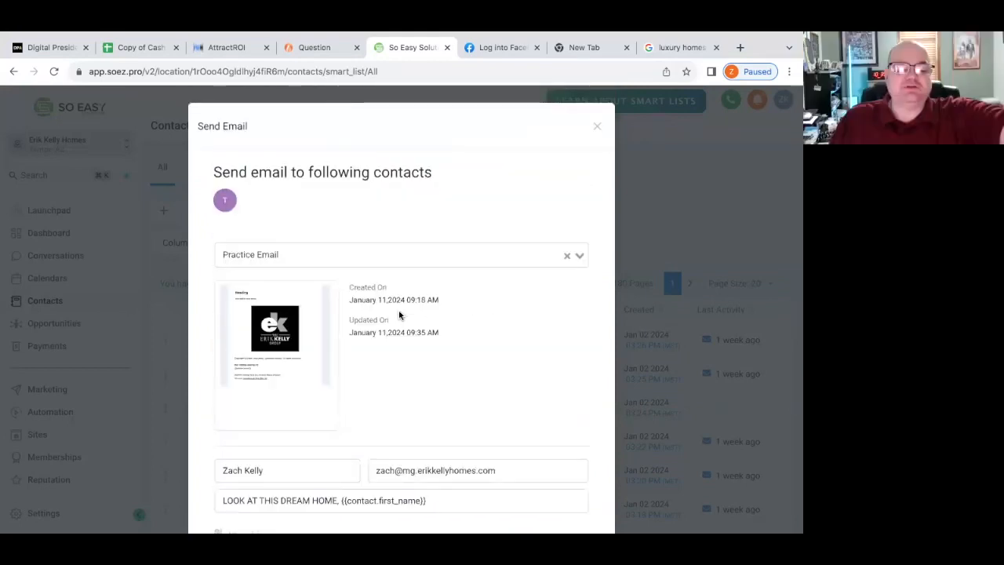
{"action": "scroll", "coordinate": [399, 315], "scroll_direction": "down", "scroll_amount": 10}
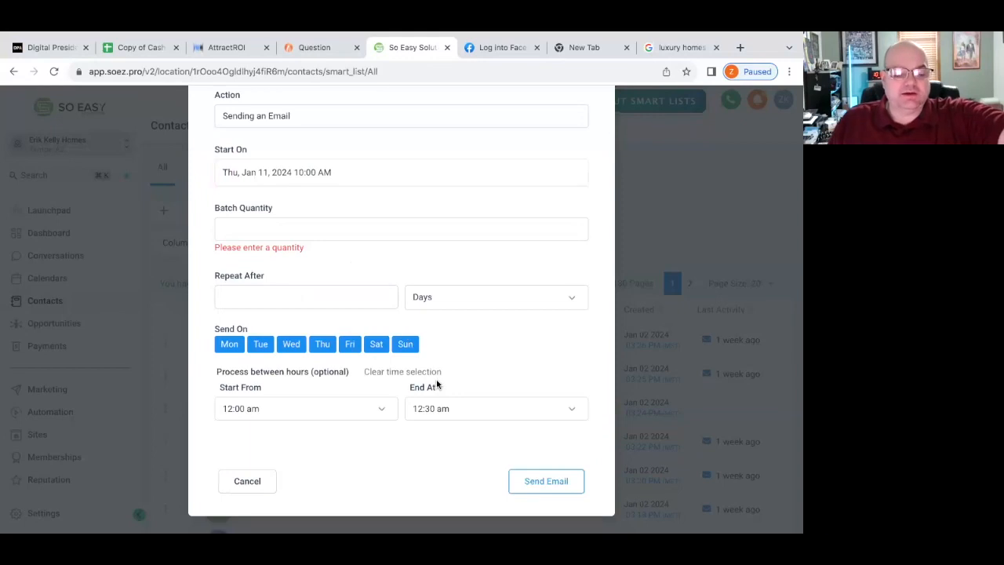
Change the delivery option to Send all at once, send the Practice Email to the selected contact and close the dialog.
{"action": "scroll", "coordinate": [466, 432], "scroll_direction": "up", "scroll_amount": 10}
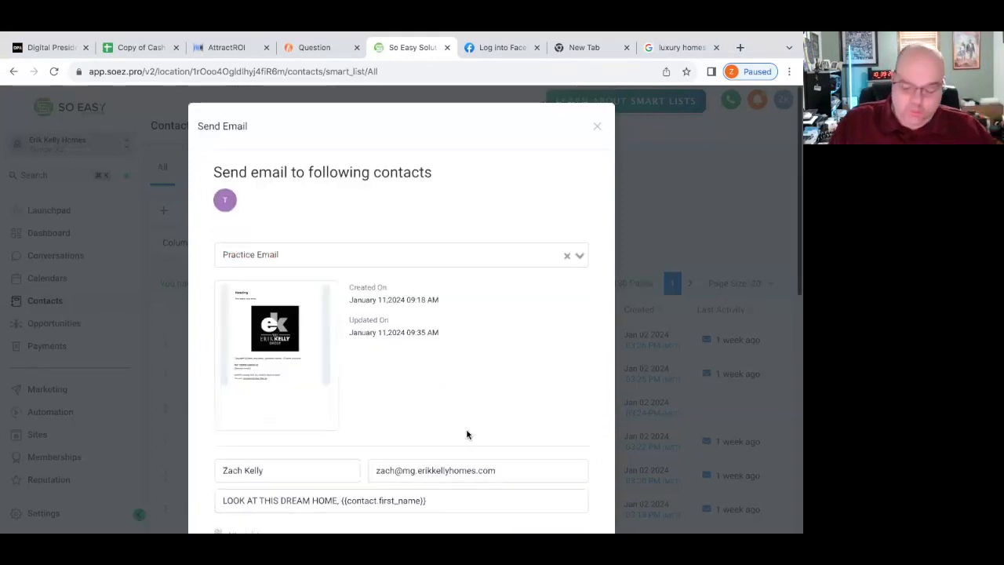
{"action": "scroll", "coordinate": [469, 397], "scroll_direction": "down", "scroll_amount": 2}
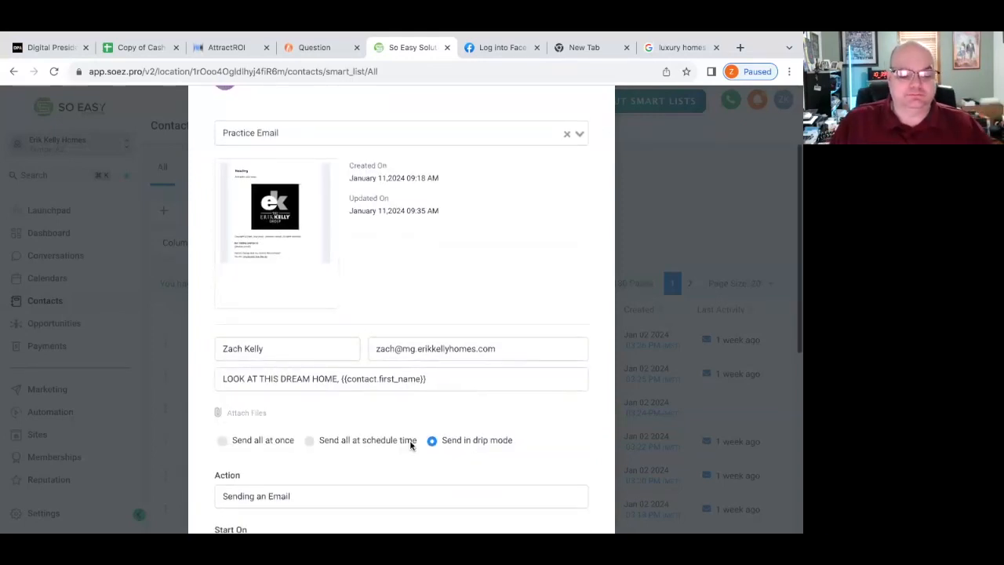
{"action": "left_click", "coordinate": [223, 440]}
{"action": "scroll", "coordinate": [363, 398], "scroll_direction": "down", "scroll_amount": 2}
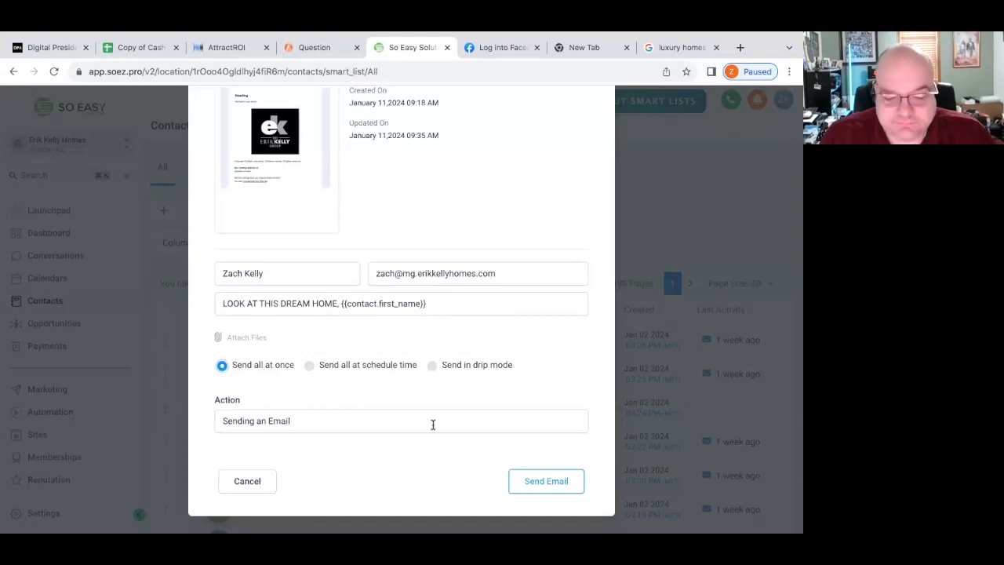
{"action": "left_click", "coordinate": [548, 484]}
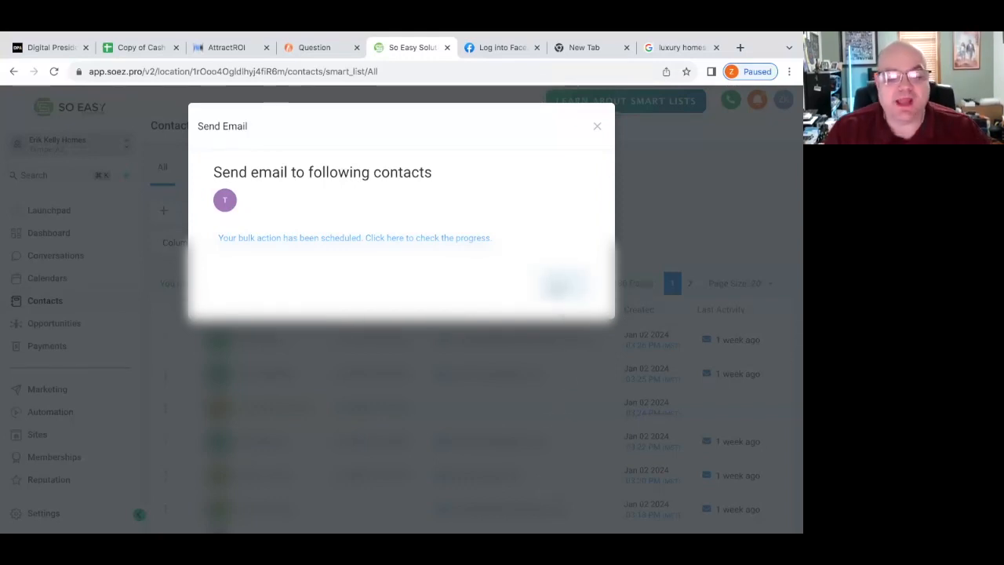
{"action": "left_click", "coordinate": [559, 285]}
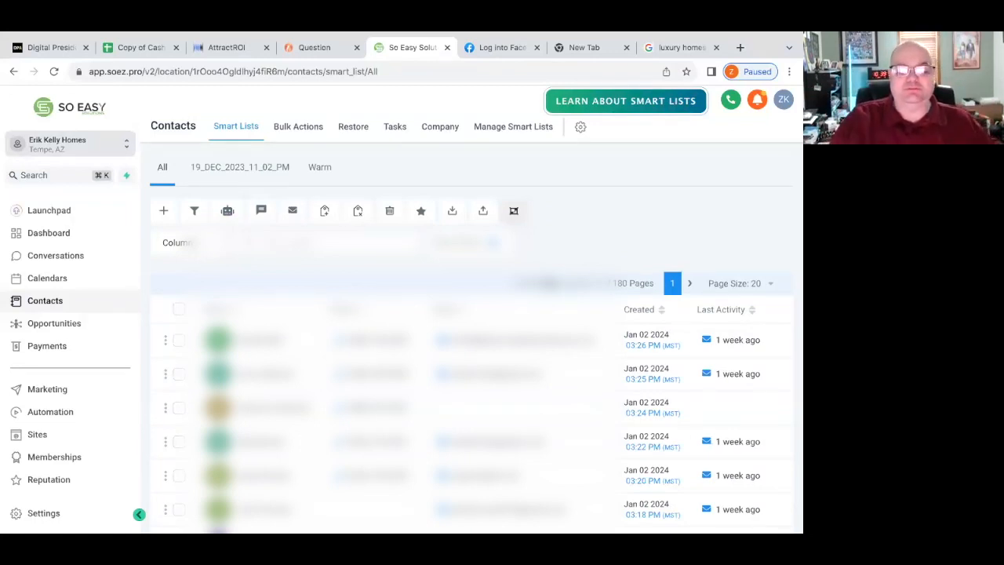
Find the "Sending an Email" entry among the contacts' bulk actions and show its statistics.
{"action": "left_click", "coordinate": [289, 127]}
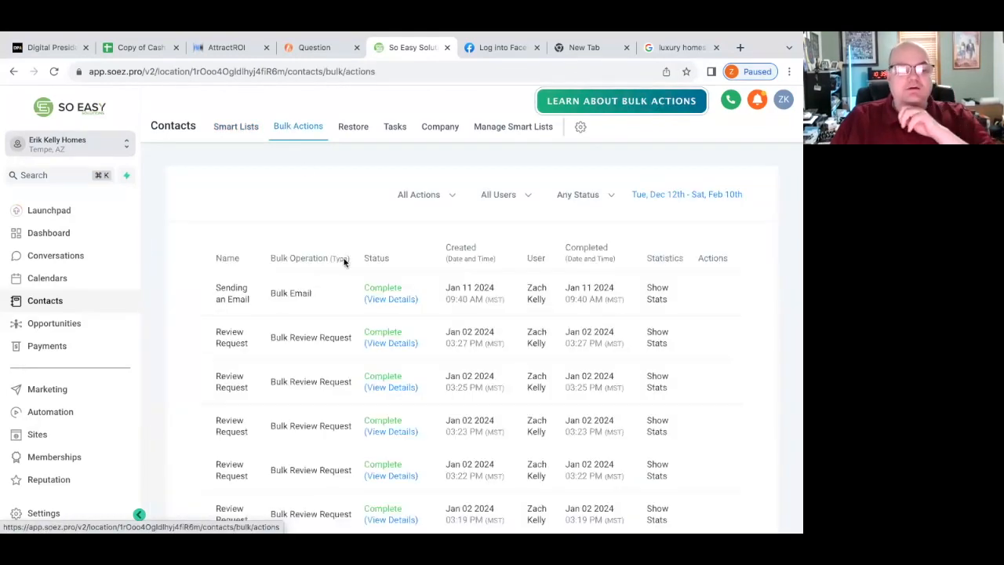
{"action": "scroll", "coordinate": [344, 262], "scroll_direction": "down", "scroll_amount": 2}
{"action": "scroll", "coordinate": [361, 294], "scroll_direction": "down", "scroll_amount": 1}
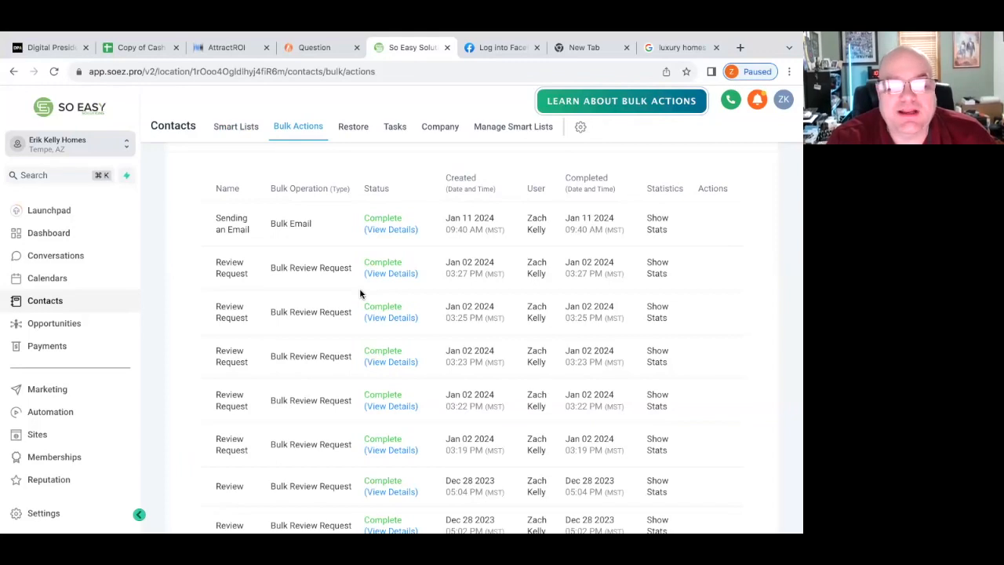
{"action": "left_click", "coordinate": [655, 224]}
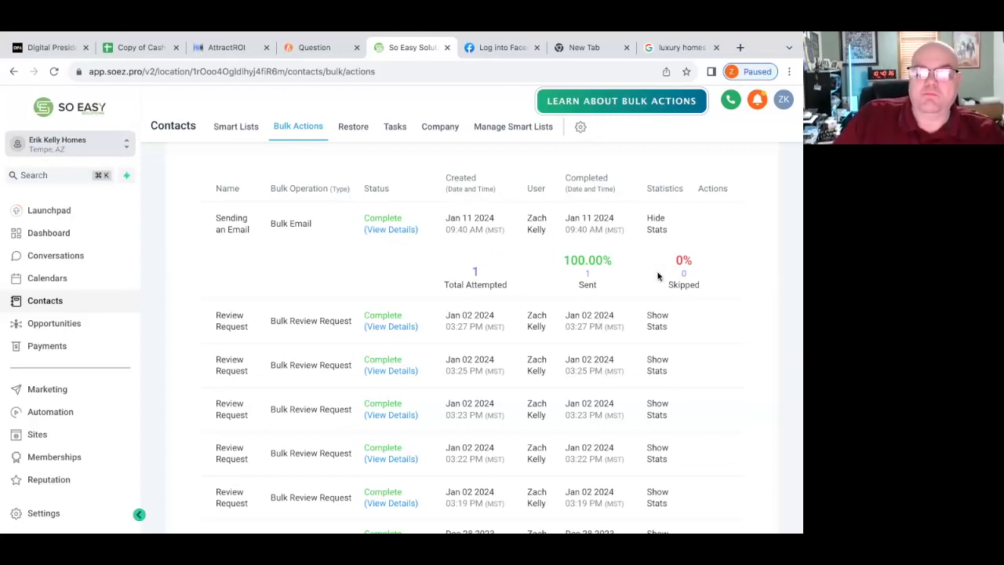
Examine the detailed email stats of the sent message, including recipient status and delivery figures, and close them.
{"action": "left_click", "coordinate": [586, 287]}
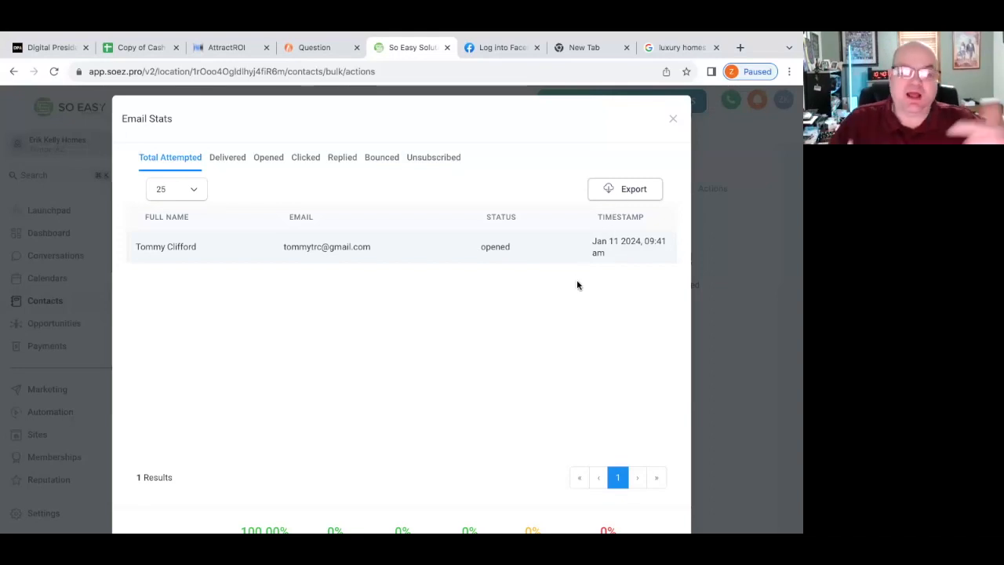
{"action": "scroll", "coordinate": [444, 350], "scroll_direction": "down", "scroll_amount": 1}
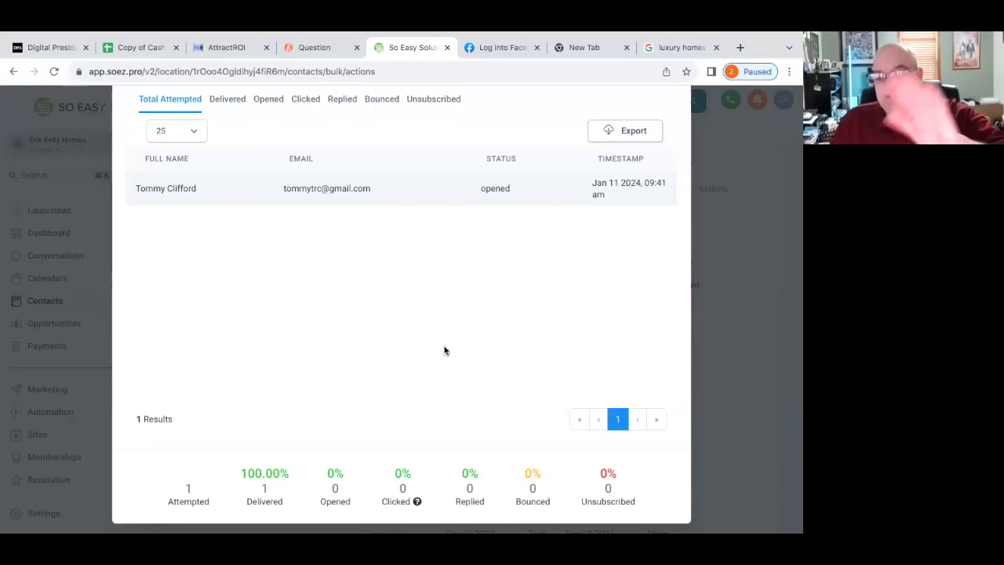
{"action": "scroll", "coordinate": [492, 267], "scroll_direction": "up", "scroll_amount": 2}
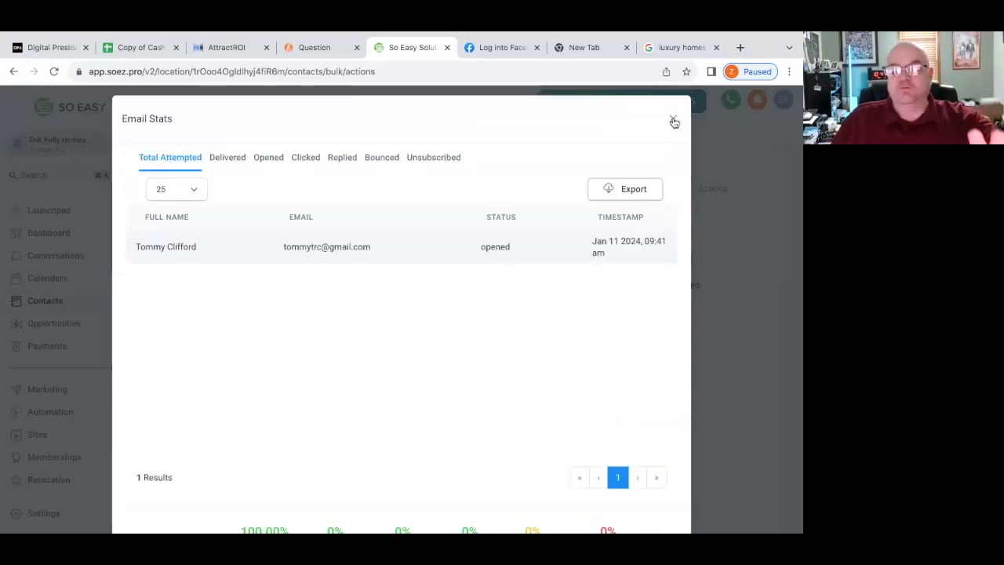
{"action": "left_click", "coordinate": [673, 122]}
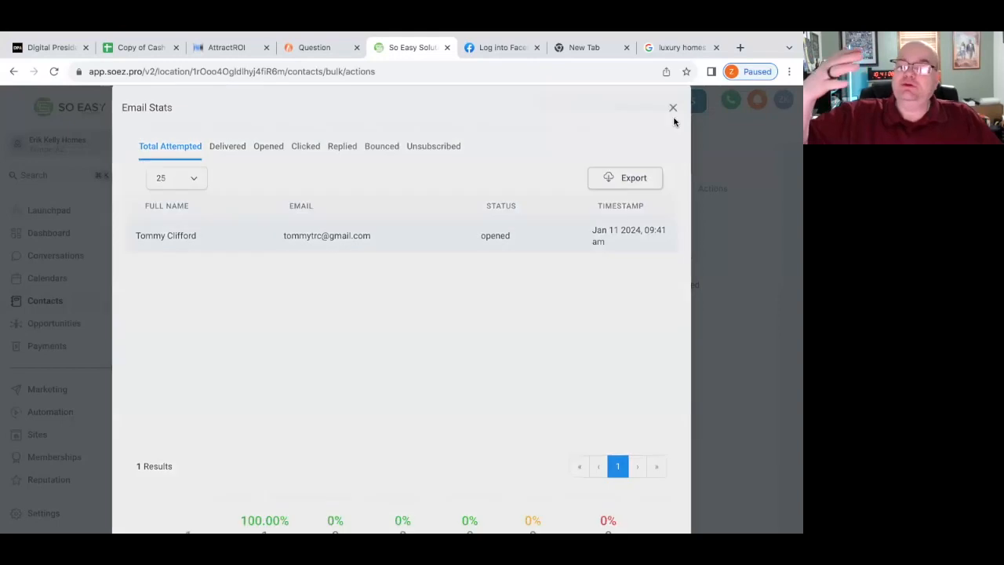